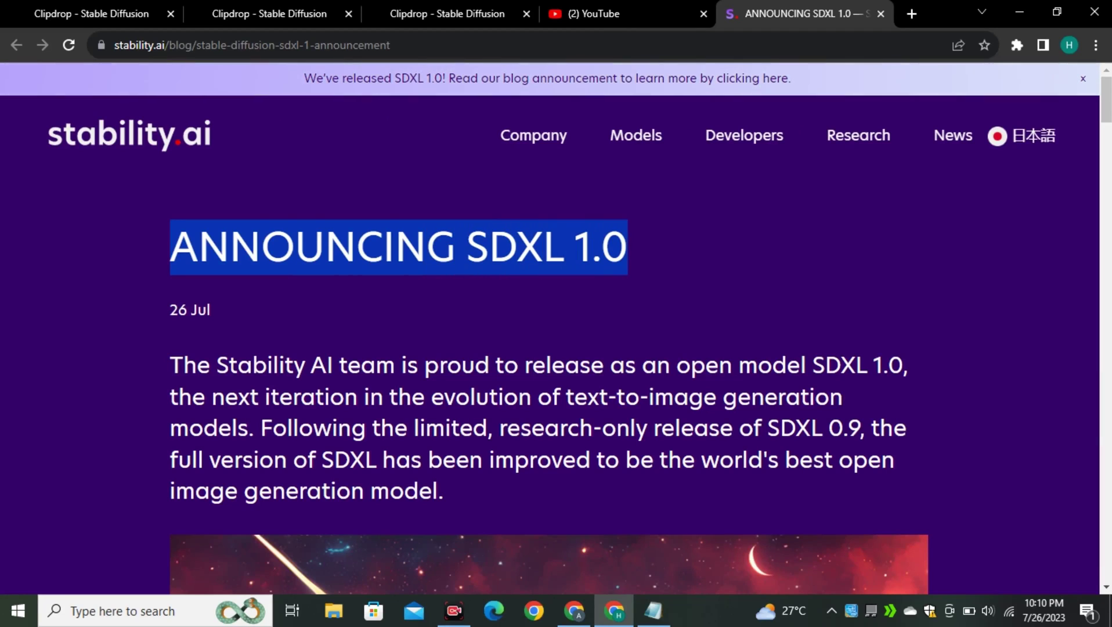
# - Read the introductory paragraph of the SDXL 1.0 announcement, highlighting the release statement and the improvement claim
pyautogui.moveTo(170, 366); pyautogui.dragTo(907, 366)
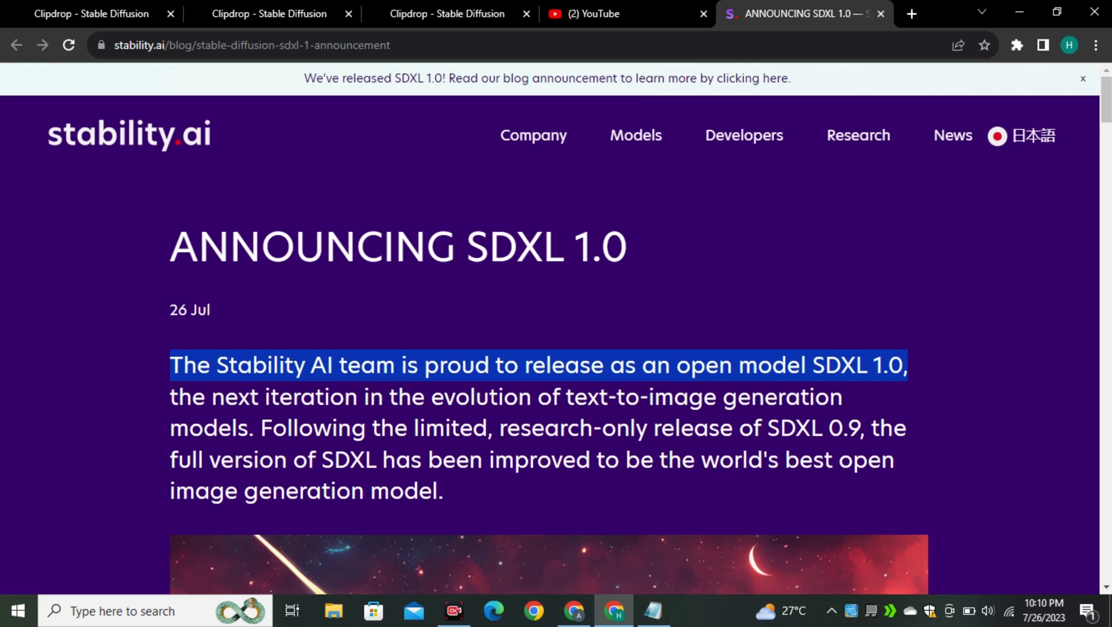
pyautogui.moveTo(178, 397); pyautogui.dragTo(829, 397)
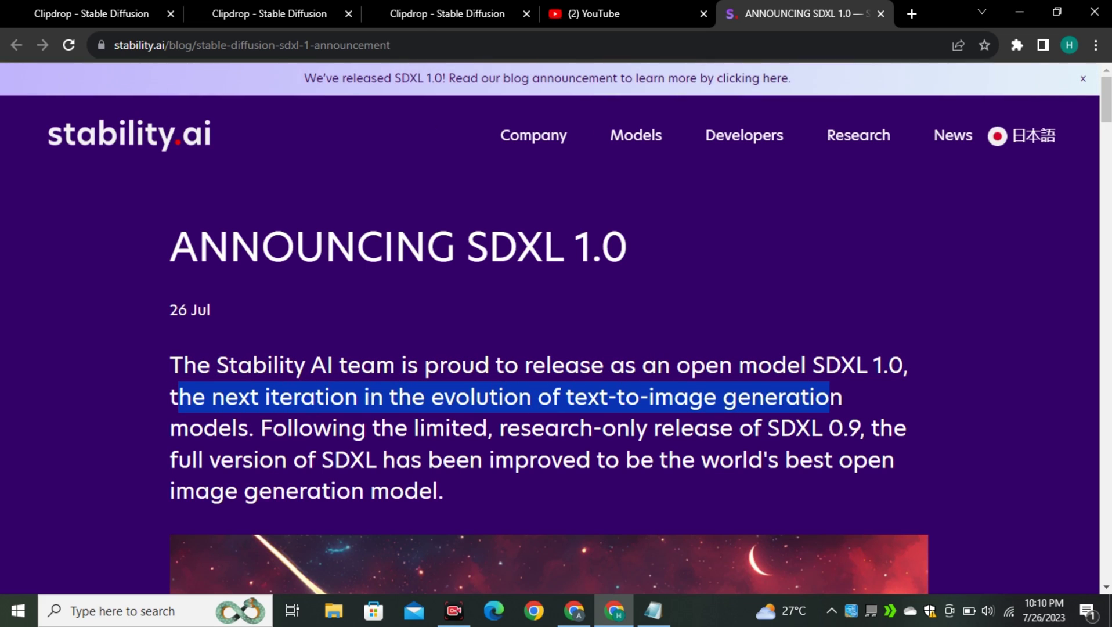
pyautogui.scroll(-7, 549, 330)
pyautogui.scroll(4, 549, 330)
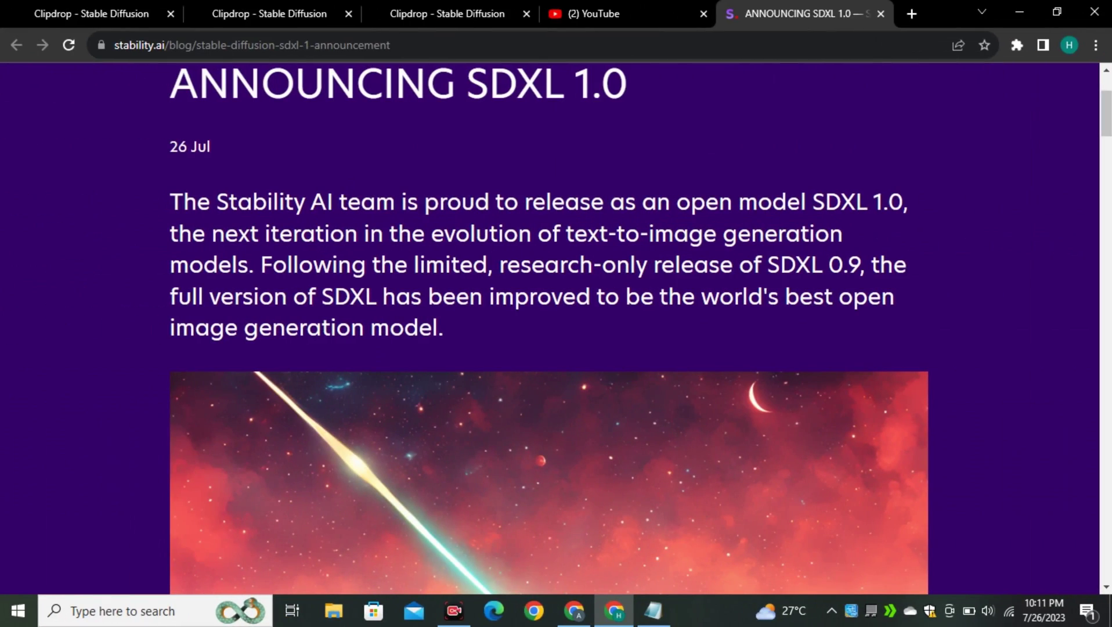
pyautogui.moveTo(396, 297); pyautogui.dragTo(900, 297)
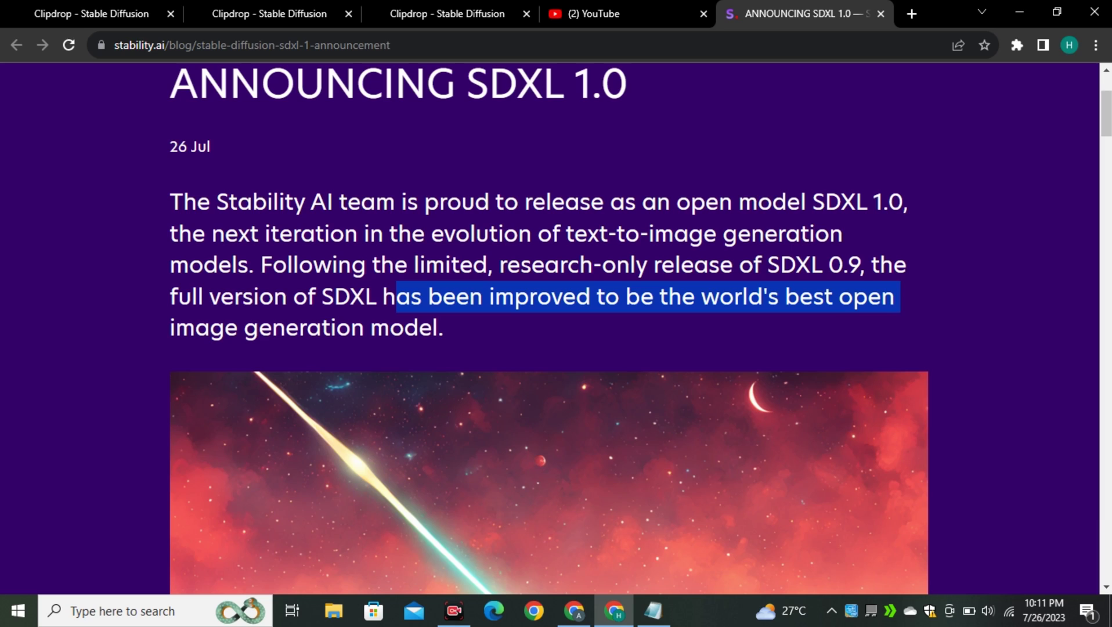
pyautogui.moveTo(175, 328); pyautogui.dragTo(442, 328)
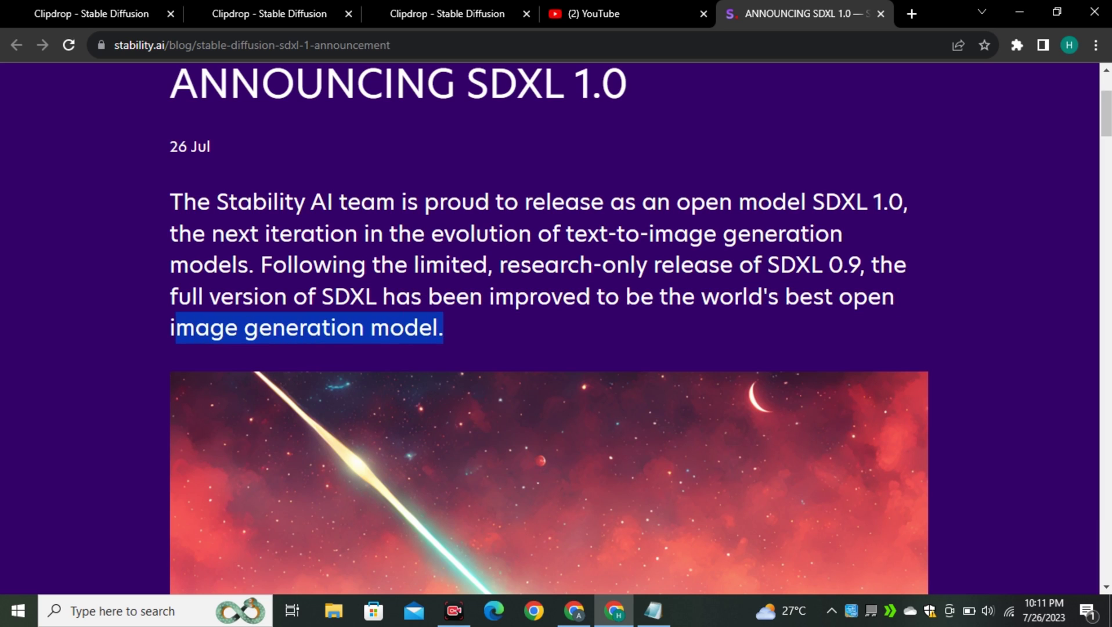
pyautogui.click(443, 328)
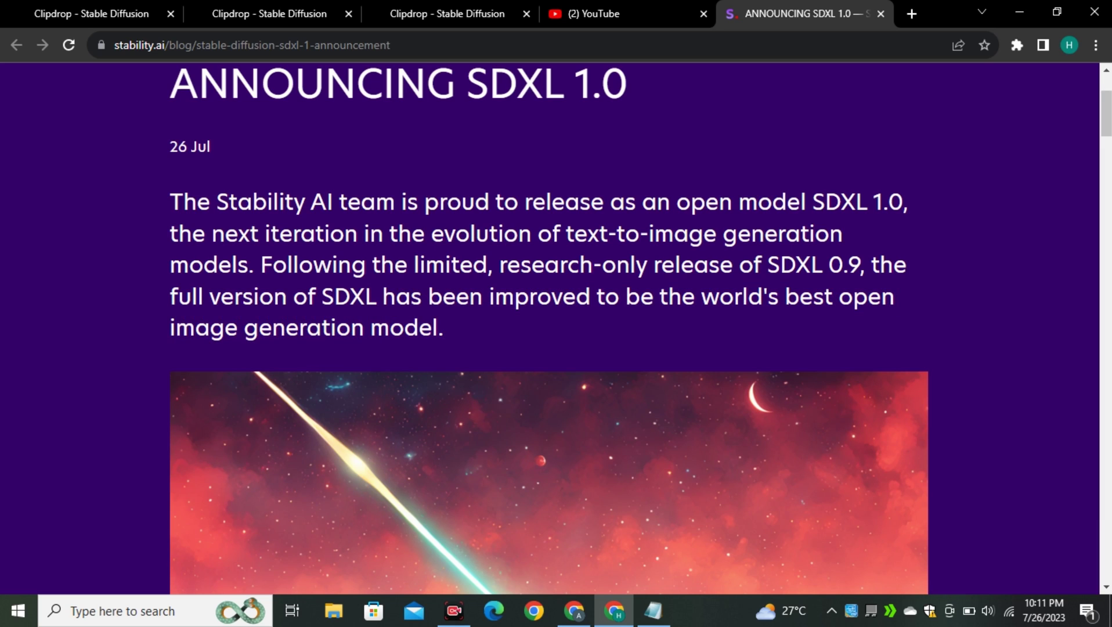
pyautogui.scroll(-2, 556, 328)
pyautogui.scroll(-10, 556, 328)
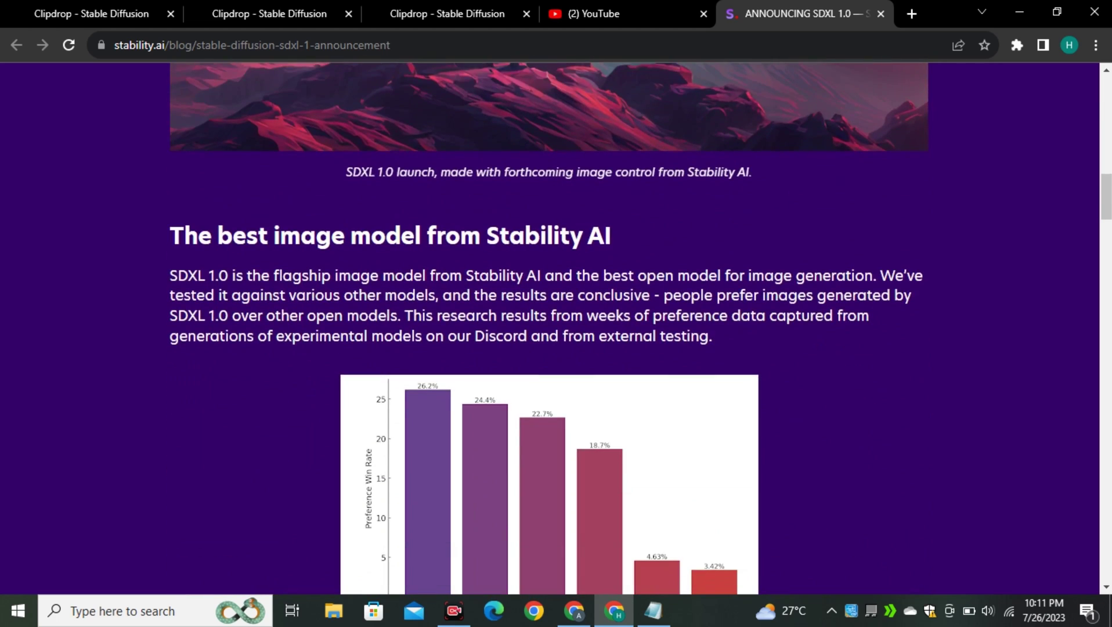
# - Read the section "The best image model from Stability AI" and examine its preference win rate chart
pyautogui.moveTo(170, 236); pyautogui.dragTo(611, 236)
pyautogui.click(612, 236)
pyautogui.scroll(-2, 556, 328)
pyautogui.moveTo(171, 194); pyautogui.dragTo(874, 194)
pyautogui.moveTo(170, 213); pyautogui.dragTo(664, 214)
pyautogui.moveTo(673, 214); pyautogui.dragTo(912, 213)
pyautogui.click(911, 213)
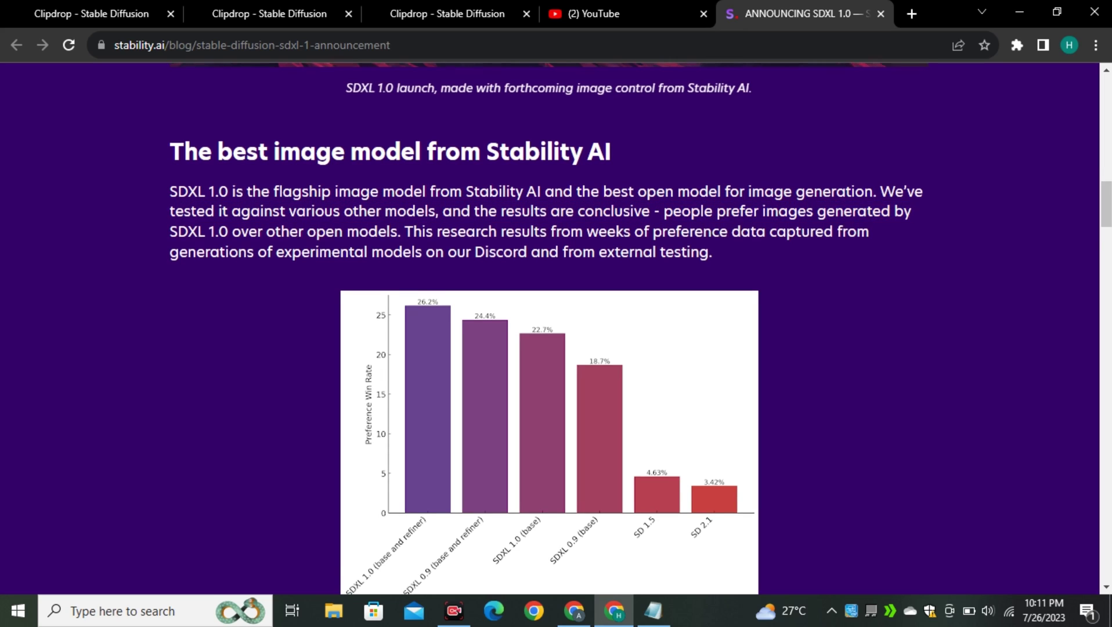
pyautogui.scroll(-3, 912, 213)
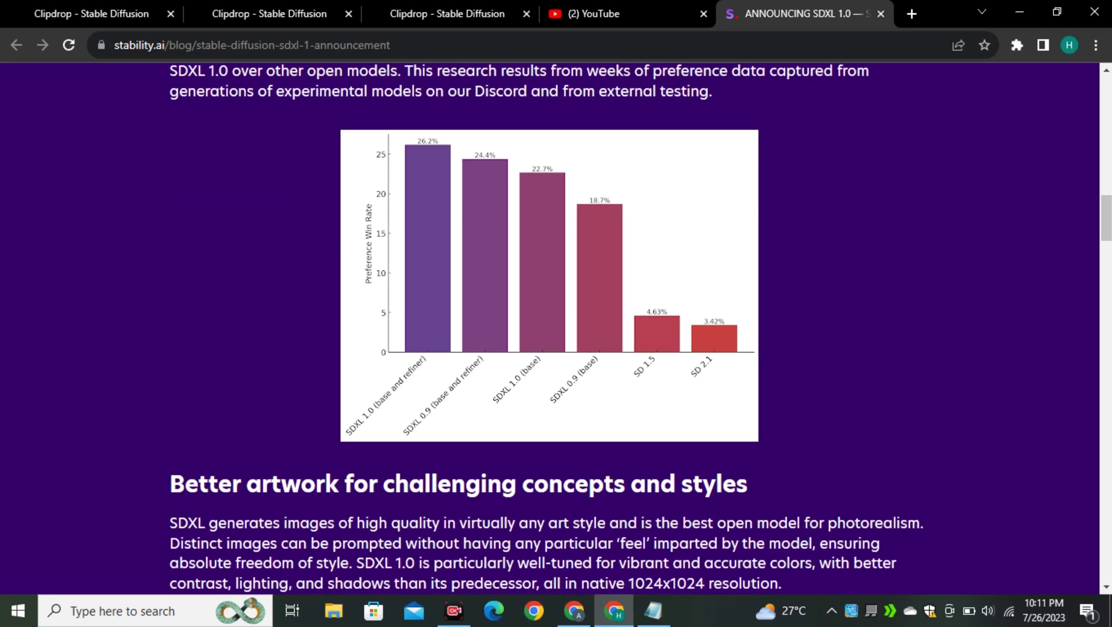
pyautogui.scroll(2, 556, 325)
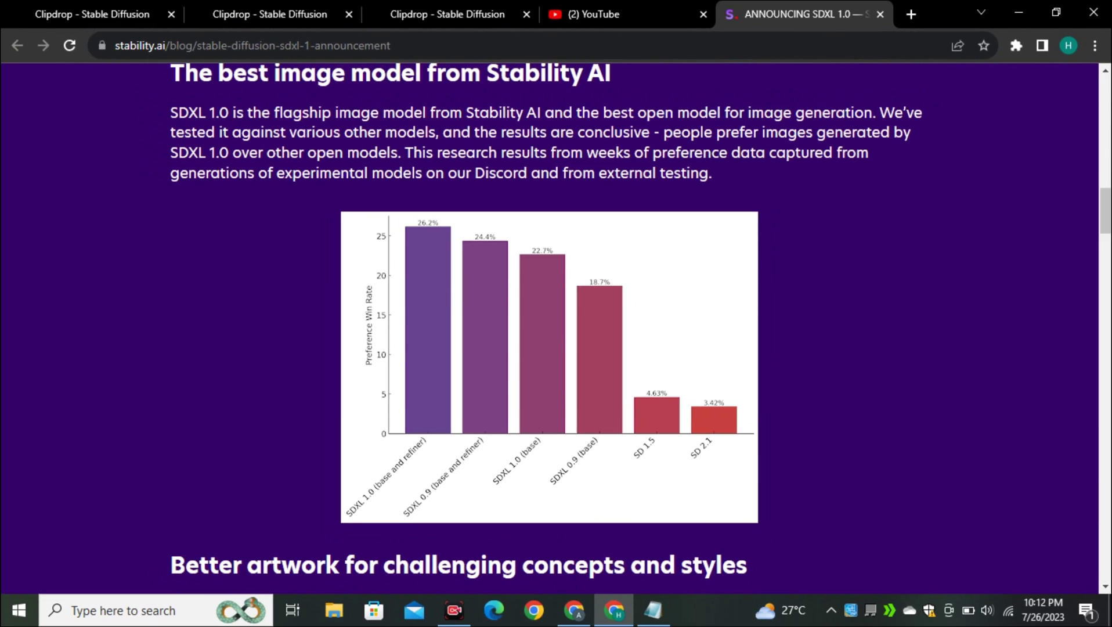
# - Read the section "Better artwork for challenging concepts and styles", highlighting the passages on photorealism and hard-to-render concepts
pyautogui.scroll(-5, 556, 328)
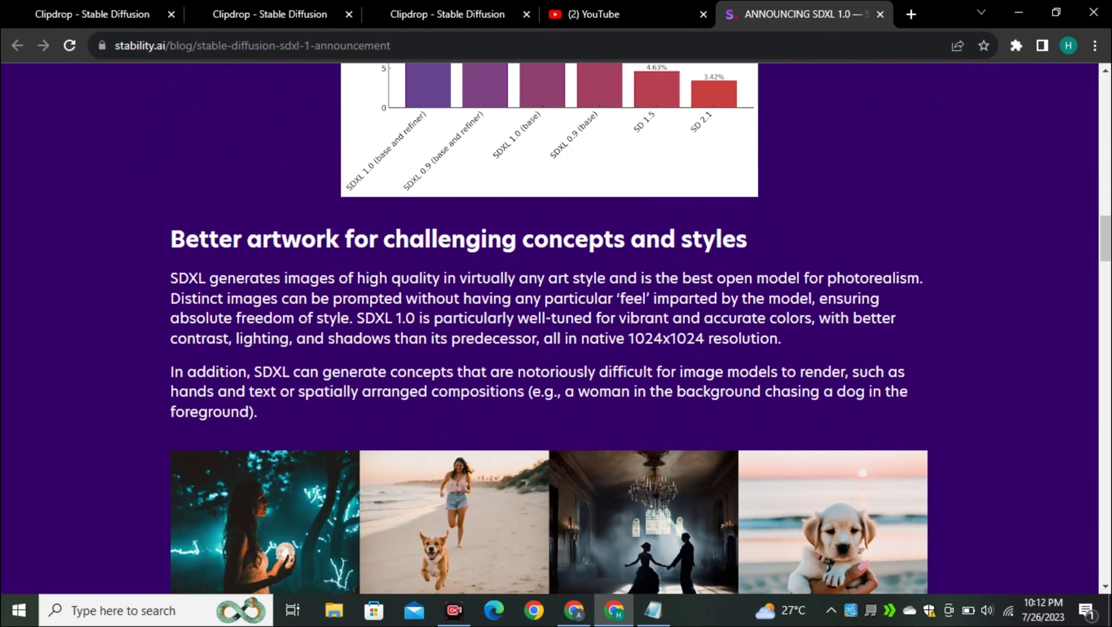
pyautogui.scroll(-2, 556, 328)
pyautogui.moveTo(178, 196); pyautogui.dragTo(928, 196)
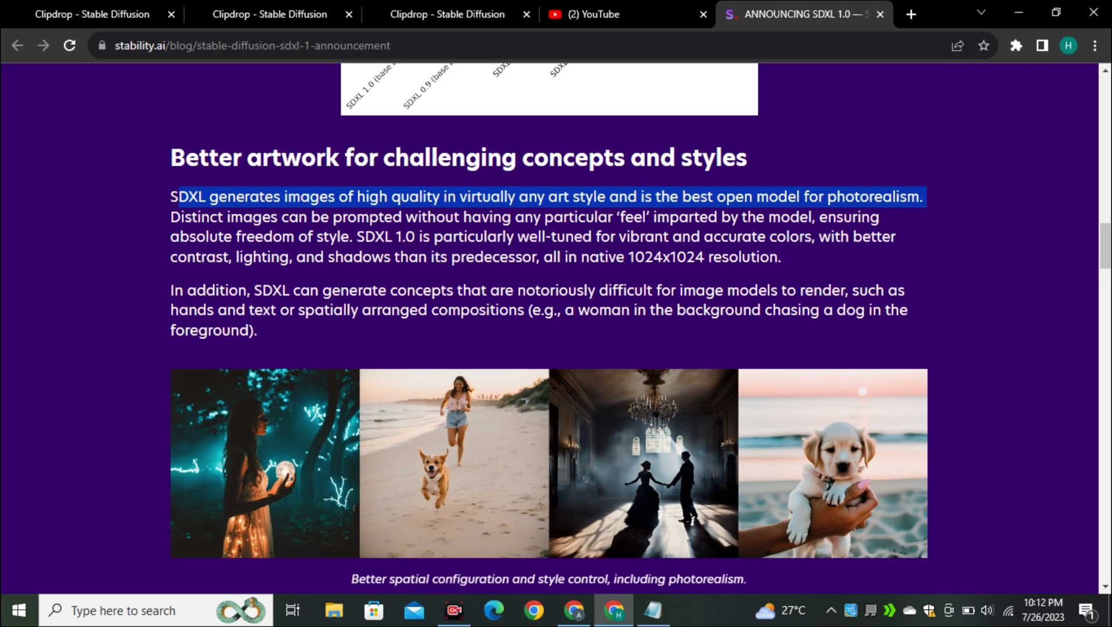
pyautogui.click(929, 196)
pyautogui.moveTo(827, 196); pyautogui.dragTo(922, 196)
pyautogui.click(923, 196)
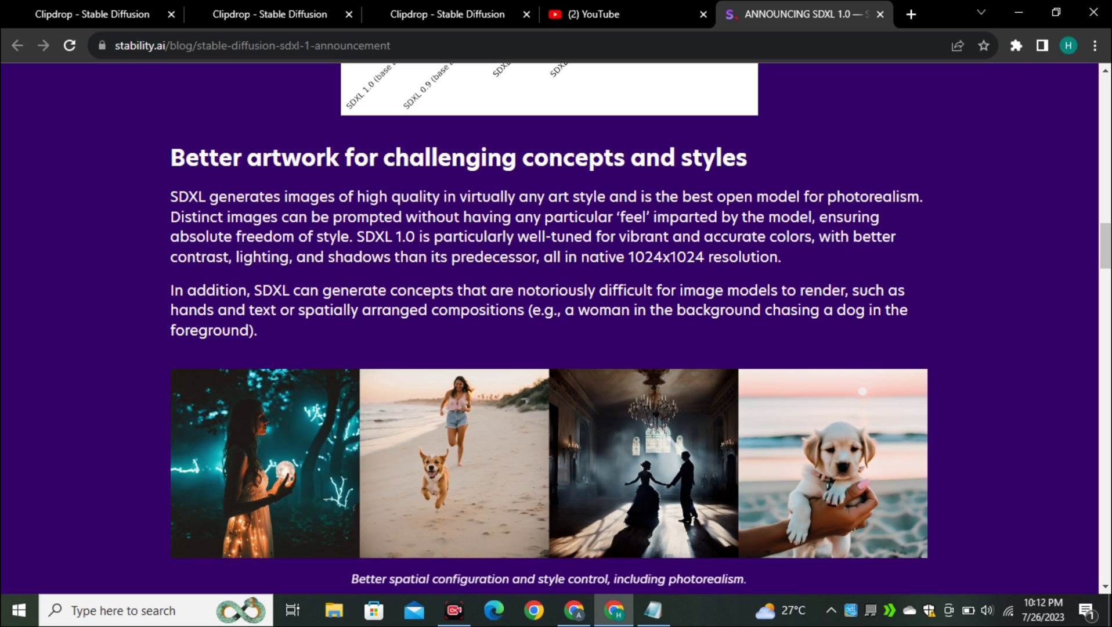
pyautogui.moveTo(826, 197); pyautogui.dragTo(925, 196)
pyautogui.click(925, 196)
pyautogui.scroll(-1, 556, 325)
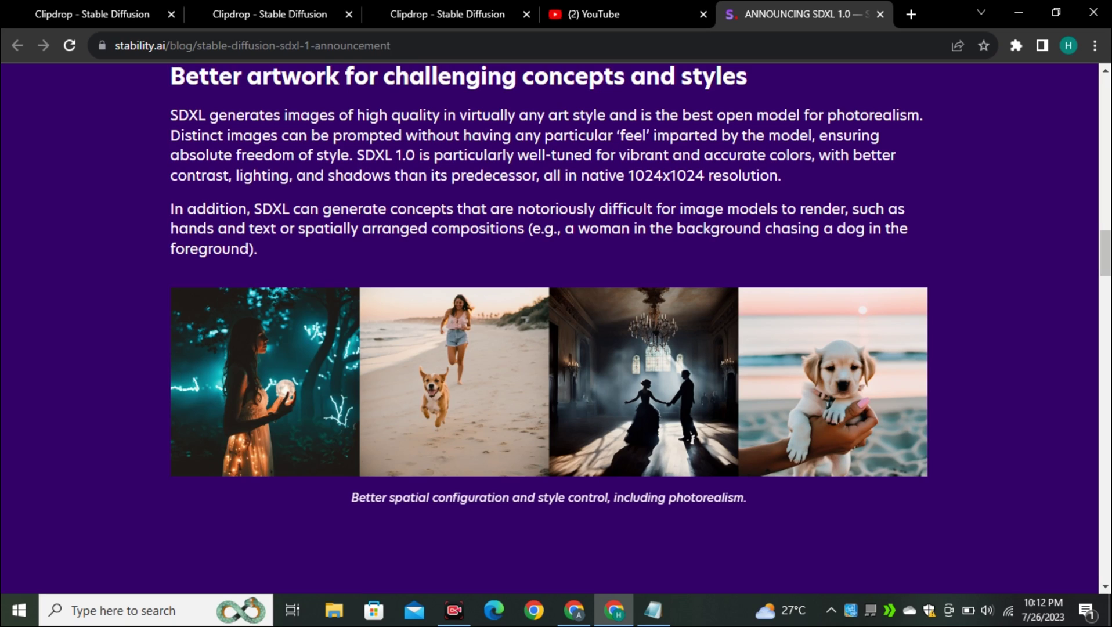
pyautogui.moveTo(170, 209); pyautogui.dragTo(846, 209)
pyautogui.moveTo(179, 229); pyautogui.dragTo(352, 228)
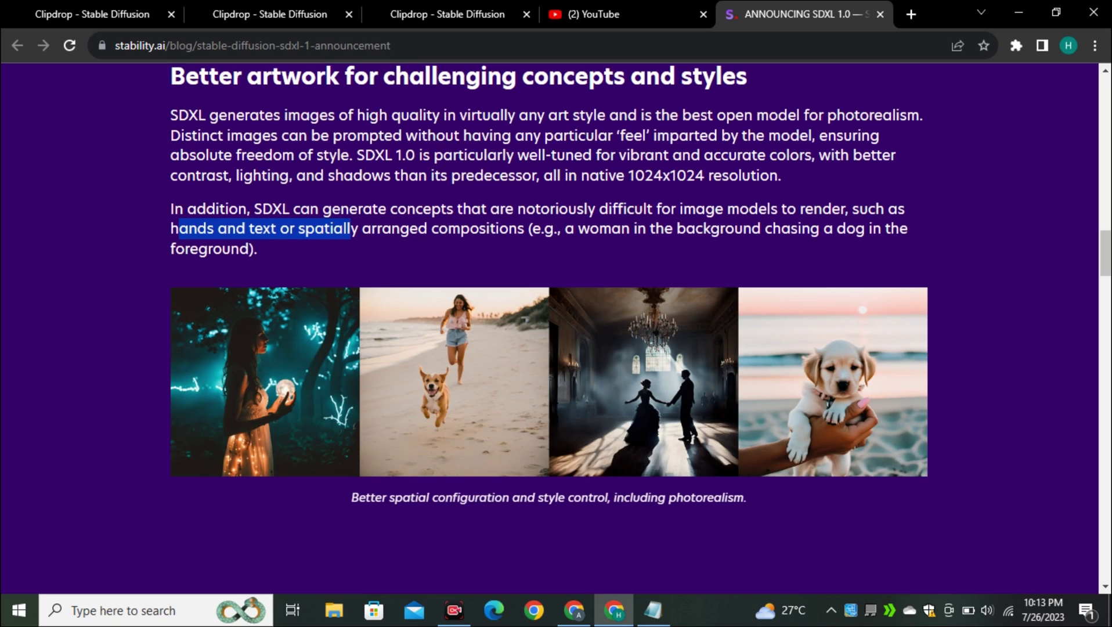
pyautogui.click(351, 228)
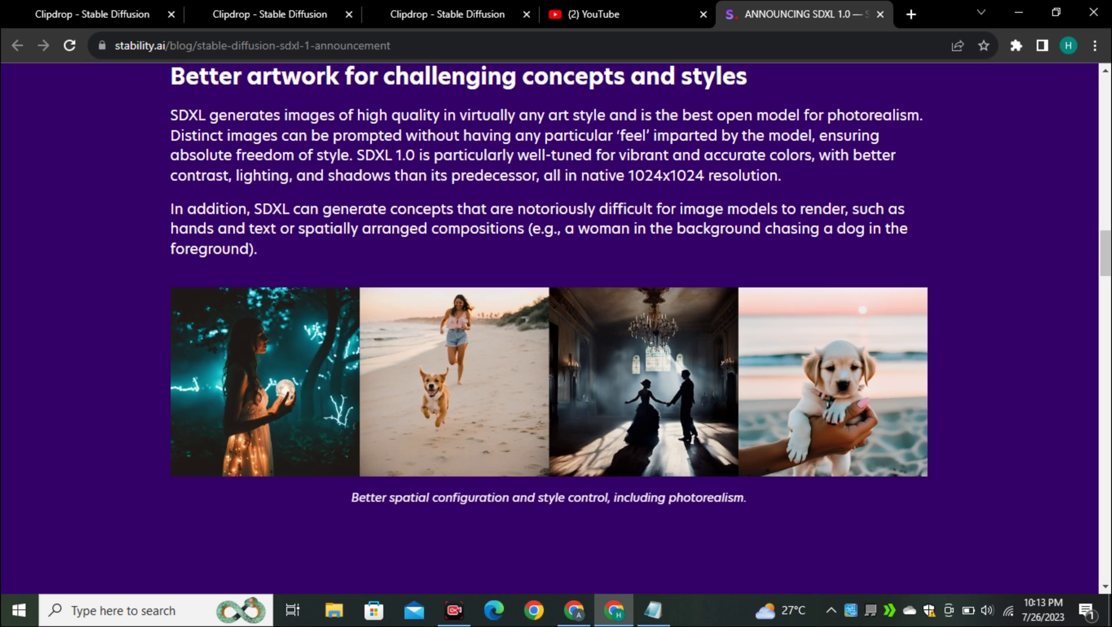
# - Read the section "More intelligent with simpler language", highlighting the passages on short prompts and distinguishing similar concepts
pyautogui.scroll(-8, 549, 325)
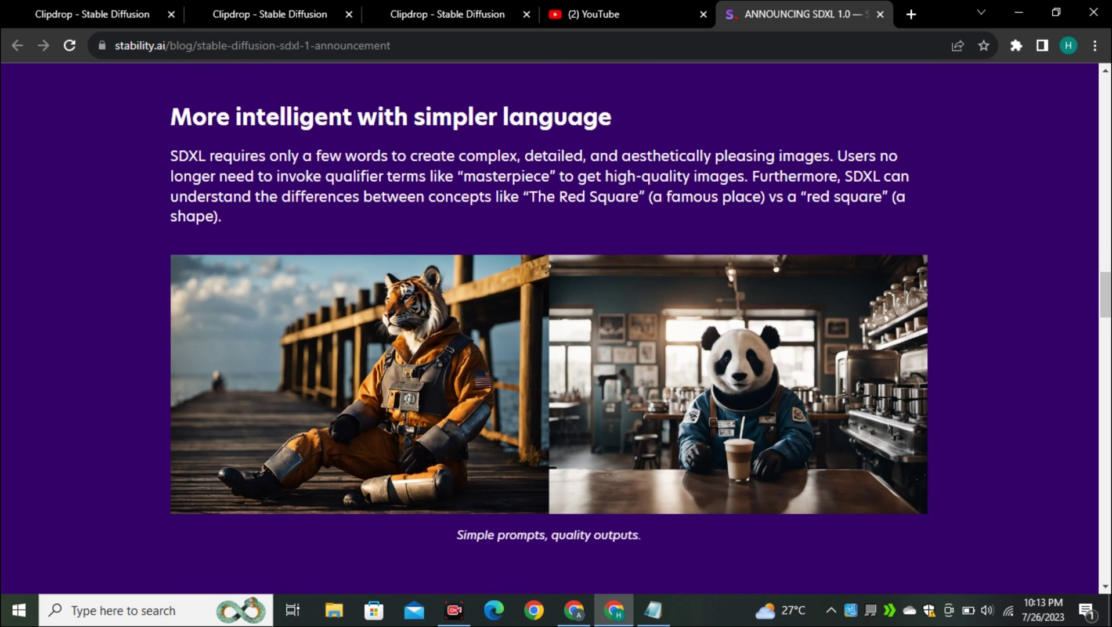
pyautogui.moveTo(170, 156); pyautogui.dragTo(388, 156)
pyautogui.click(388, 156)
pyautogui.moveTo(170, 156); pyautogui.dragTo(834, 156)
pyautogui.click(834, 156)
pyautogui.moveTo(269, 197); pyautogui.dragTo(873, 196)
pyautogui.click(520, 197)
pyautogui.click(762, 197)
pyautogui.click(874, 196)
# - Read the section "The largest open image model", highlighting the parameter counts of the base model
pyautogui.scroll(-7, 549, 328)
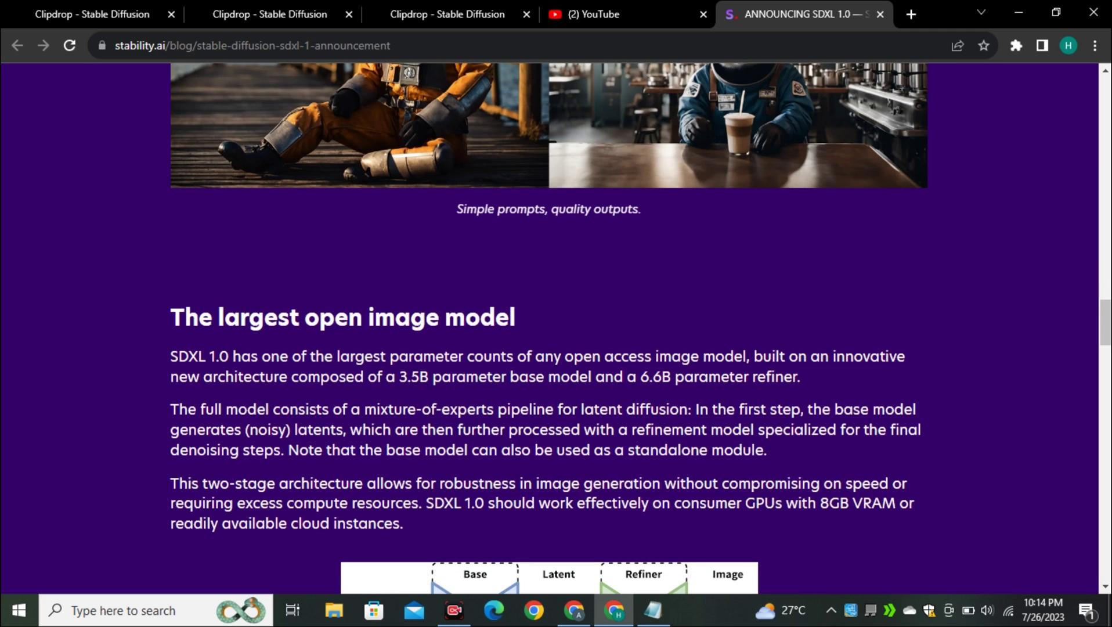
pyautogui.scroll(-1, 549, 328)
pyautogui.moveTo(179, 193); pyautogui.dragTo(808, 193)
pyautogui.moveTo(322, 246); pyautogui.dragTo(329, 246)
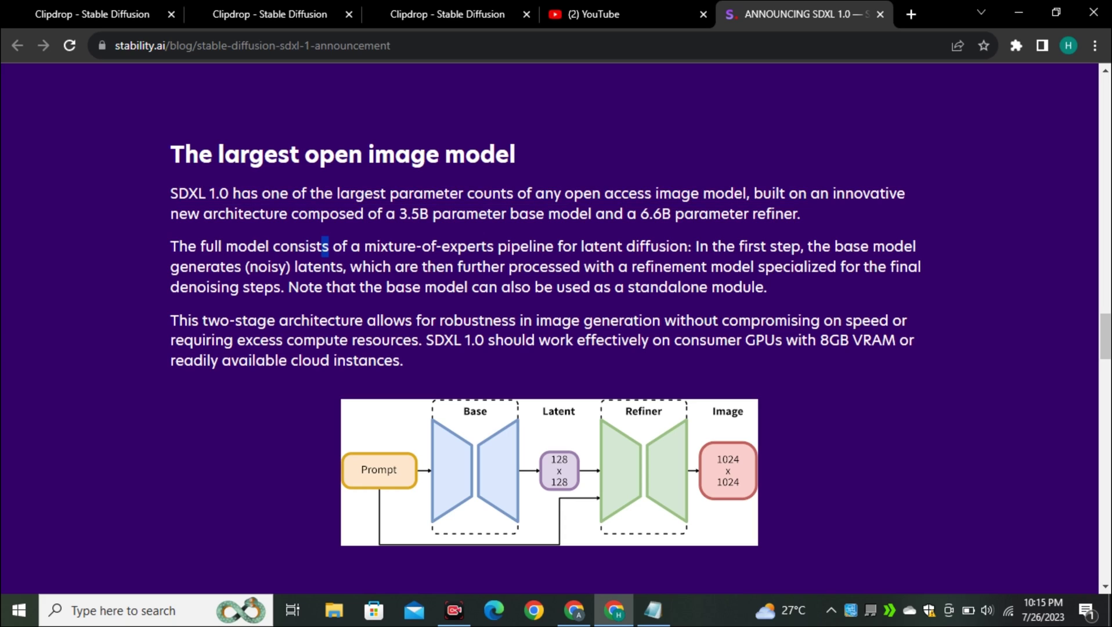
pyautogui.moveTo(399, 213); pyautogui.dragTo(520, 214)
# - Look over the section "Fine-tuning and advanced control" and its sample images
pyautogui.scroll(-10, 549, 328)
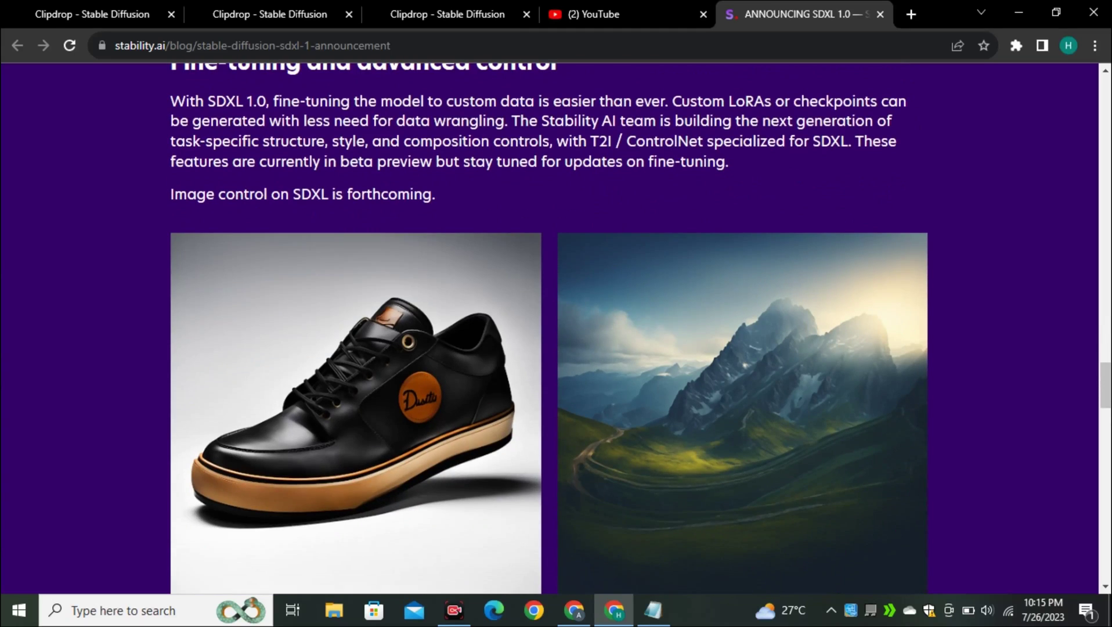
pyautogui.scroll(1, 549, 328)
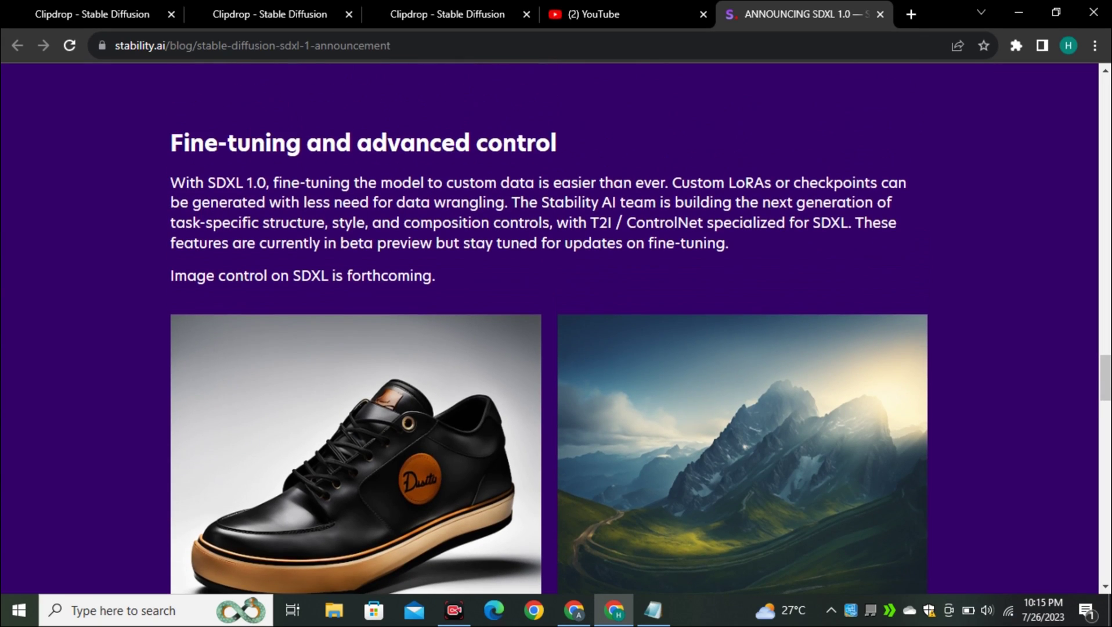
pyautogui.scroll(-1, 464, 328)
pyautogui.scroll(-1, 356, 348)
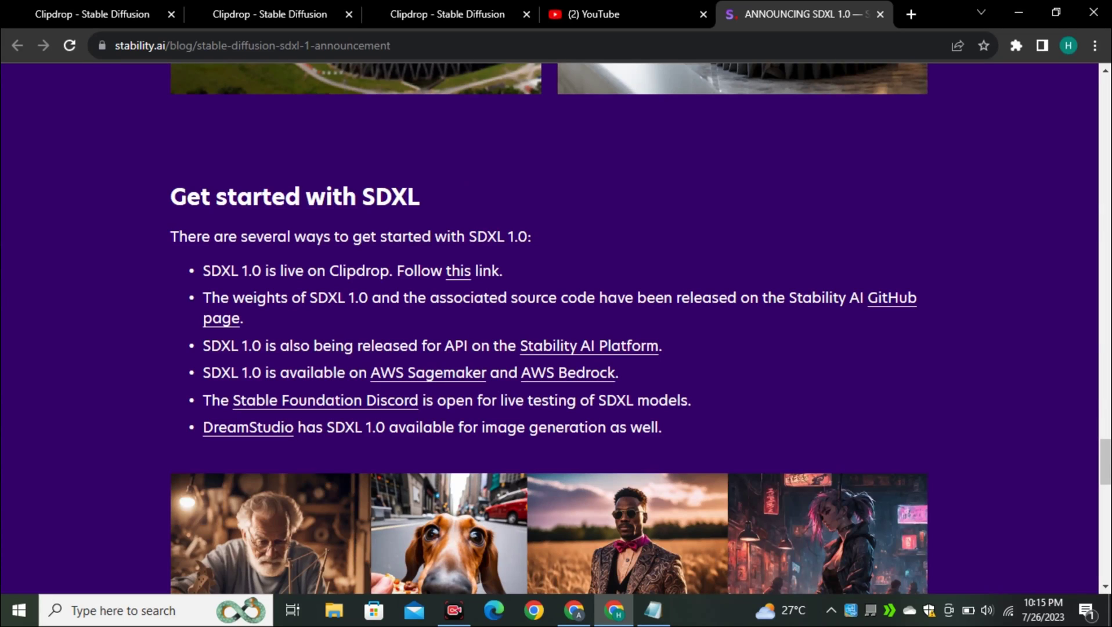
# - Review the ways listed under "Get started with SDXL" and open the linked Clipdrop Stable Diffusion XL page
pyautogui.moveTo(170, 197); pyautogui.dragTo(420, 197)
pyautogui.moveTo(171, 236); pyautogui.dragTo(532, 236)
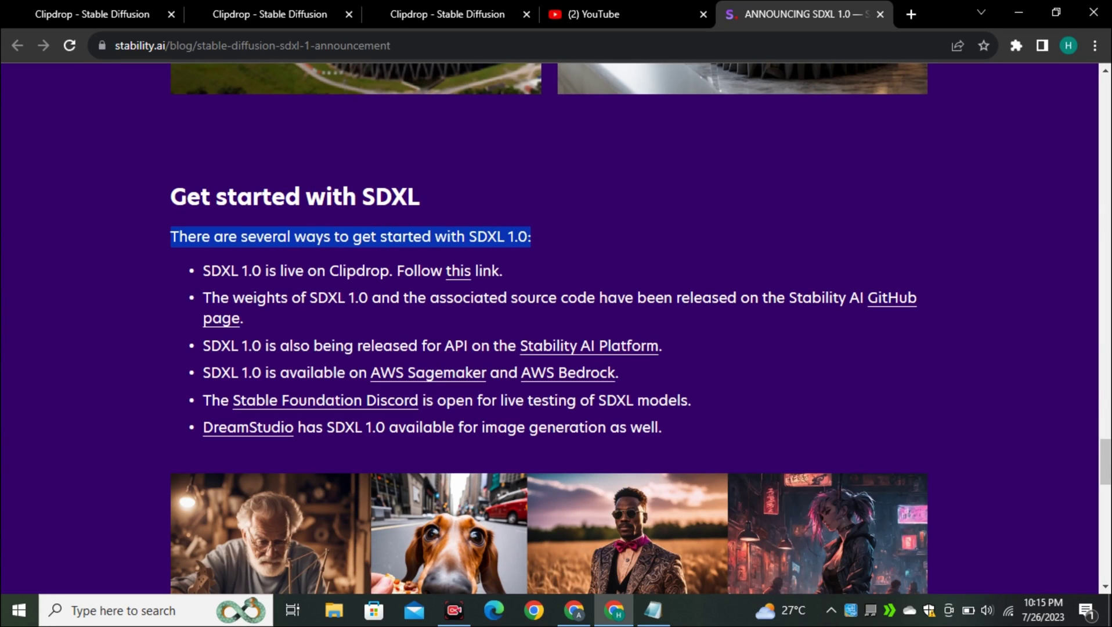
pyautogui.click(532, 236)
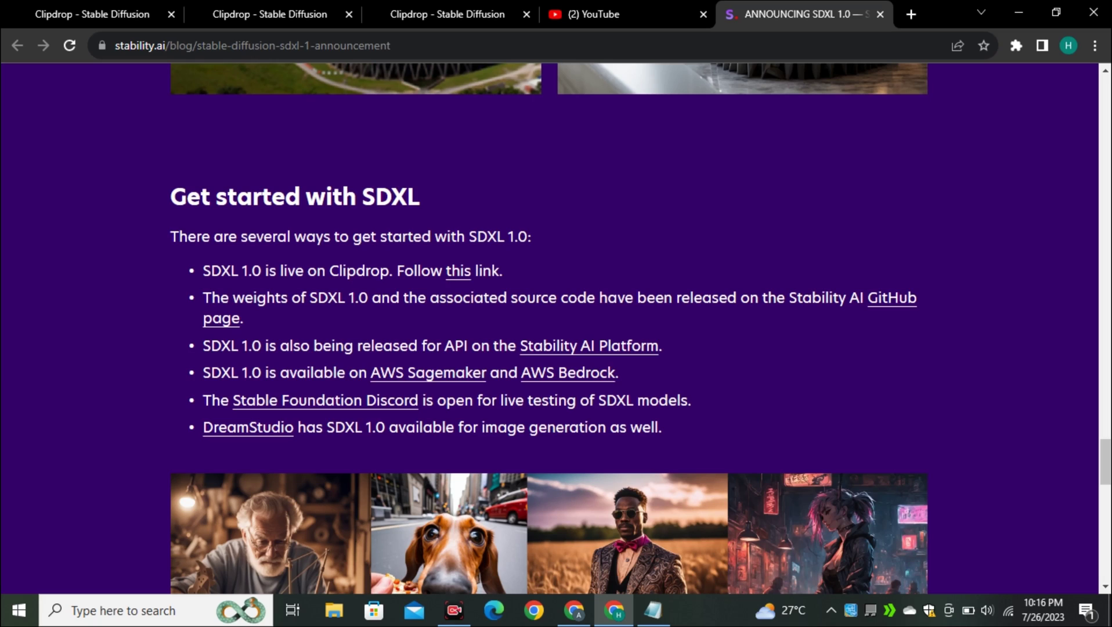
pyautogui.moveTo(203, 270); pyautogui.dragTo(534, 270)
pyautogui.click(534, 271)
pyautogui.scroll(1, 549, 328)
pyautogui.scroll(-1, 549, 328)
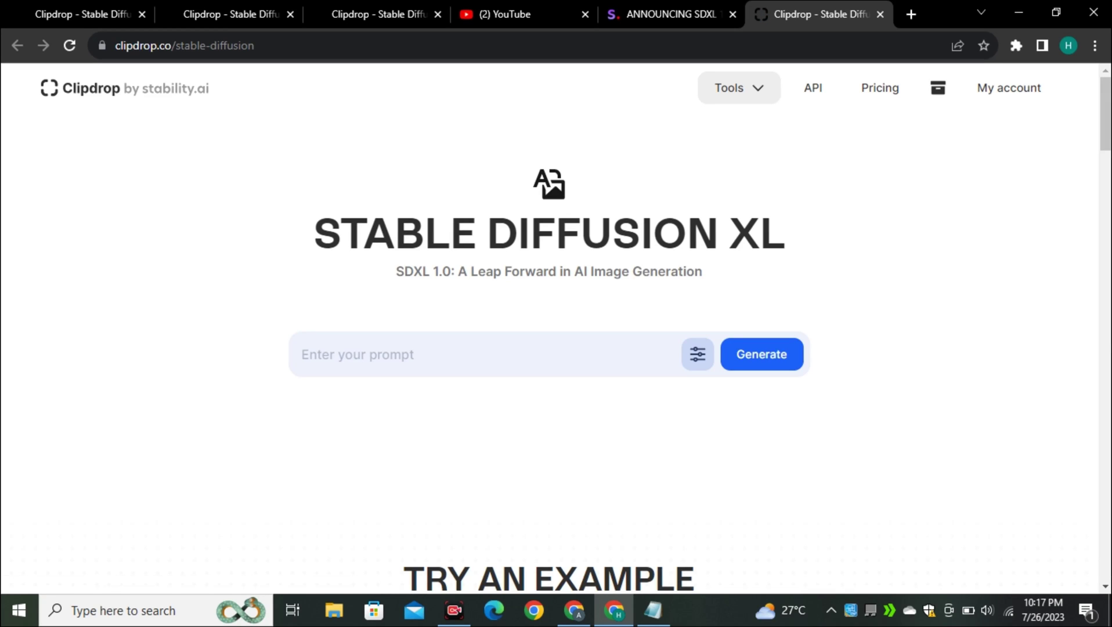
# - Examine the title and subtitle of Clipdrop's Stable Diffusion XL page
pyautogui.moveTo(314, 233); pyautogui.dragTo(785, 234)
pyautogui.click(785, 234)
pyautogui.moveTo(404, 271); pyautogui.dragTo(467, 271)
pyautogui.moveTo(313, 224); pyautogui.dragTo(417, 354)
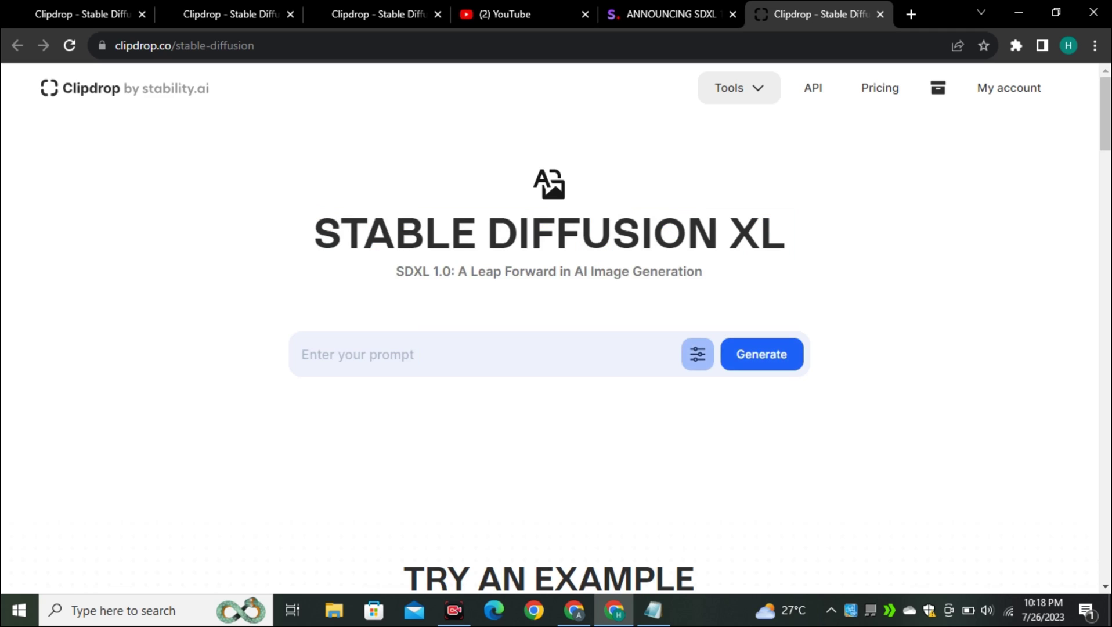
# - Show the image generation settings and review the style, aspect ratio and negative prompt options
pyautogui.click(698, 354)
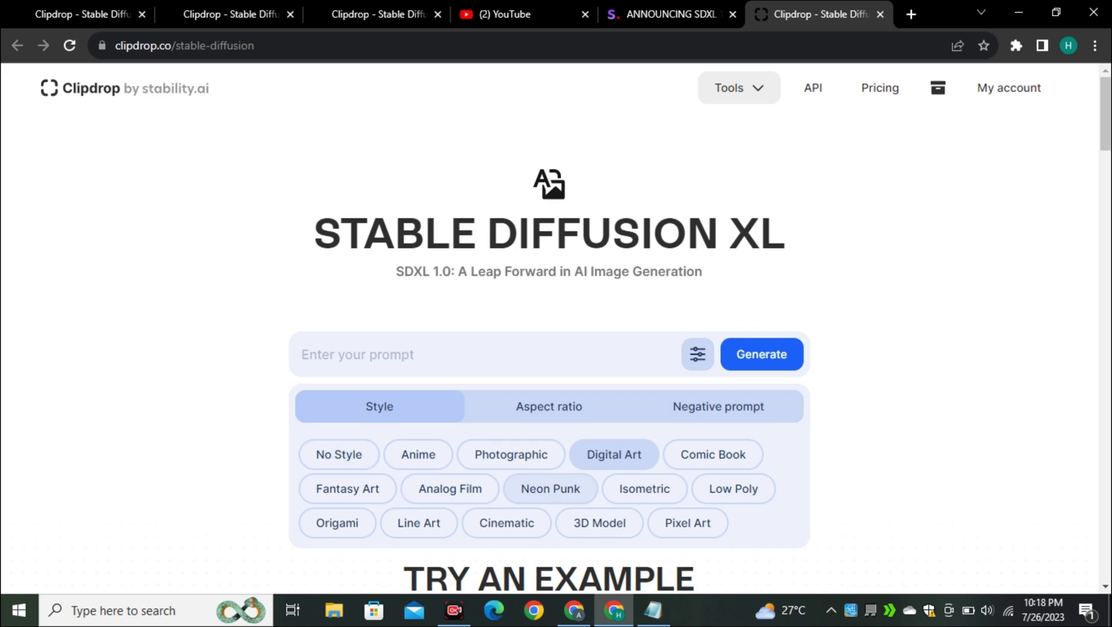
pyautogui.click(549, 407)
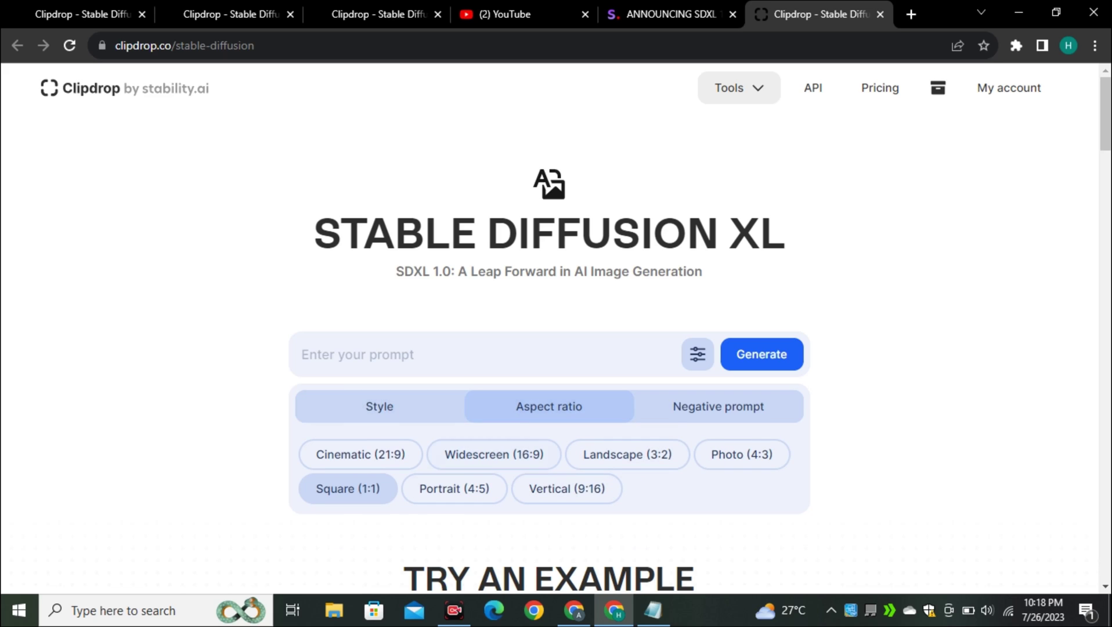
pyautogui.click(718, 406)
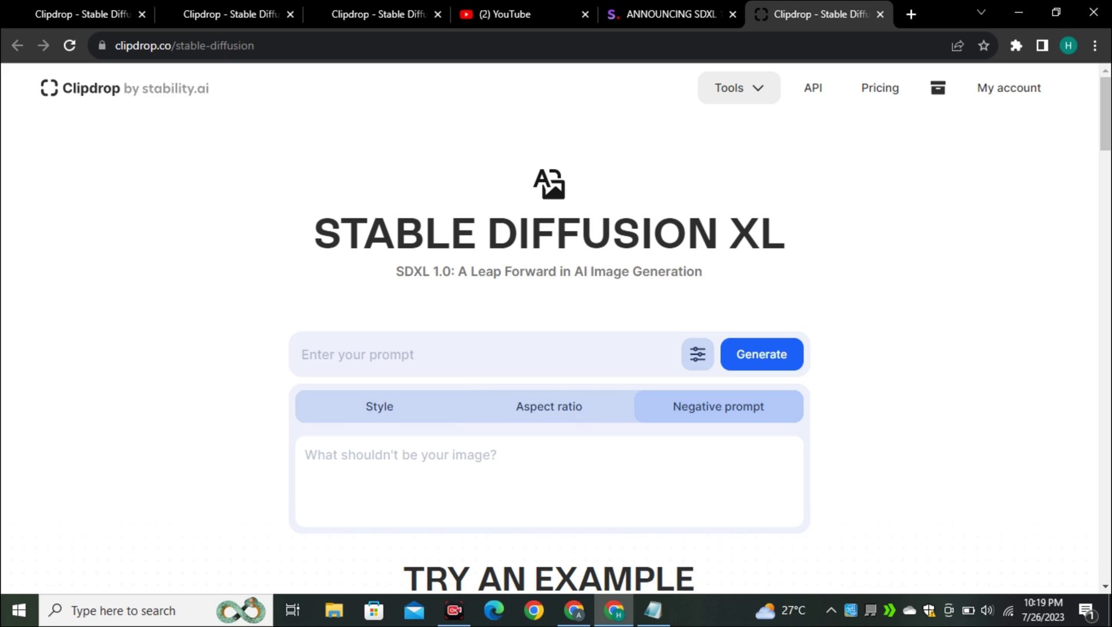
# - Enter the image prompt "a photo of a women"
pyautogui.write('a')
pyautogui.write(' photo of a wome')
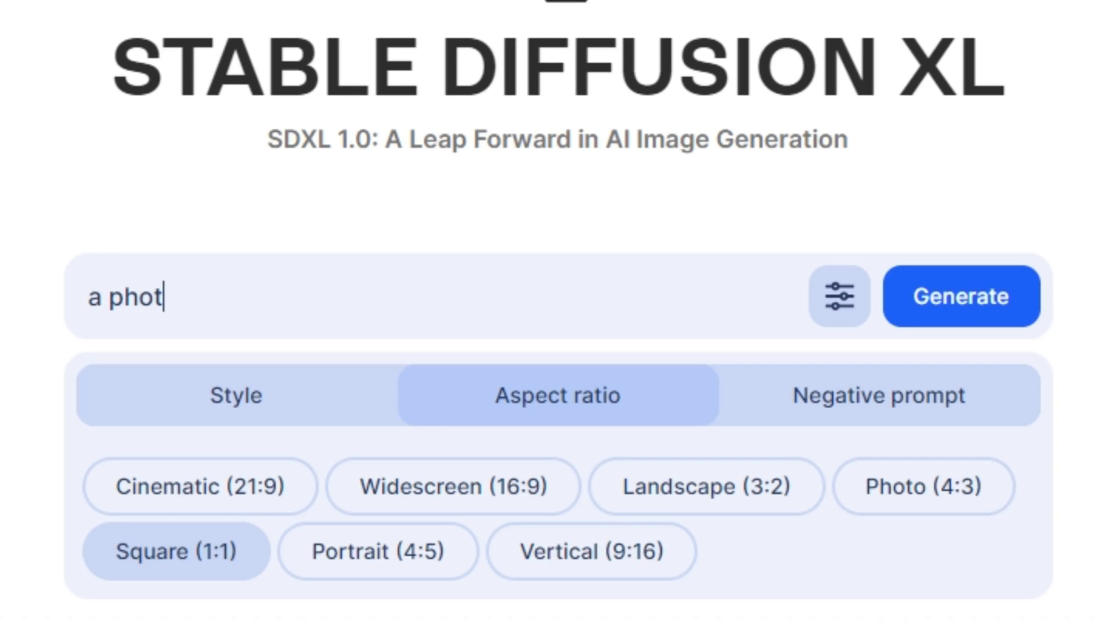
pyautogui.write('n')
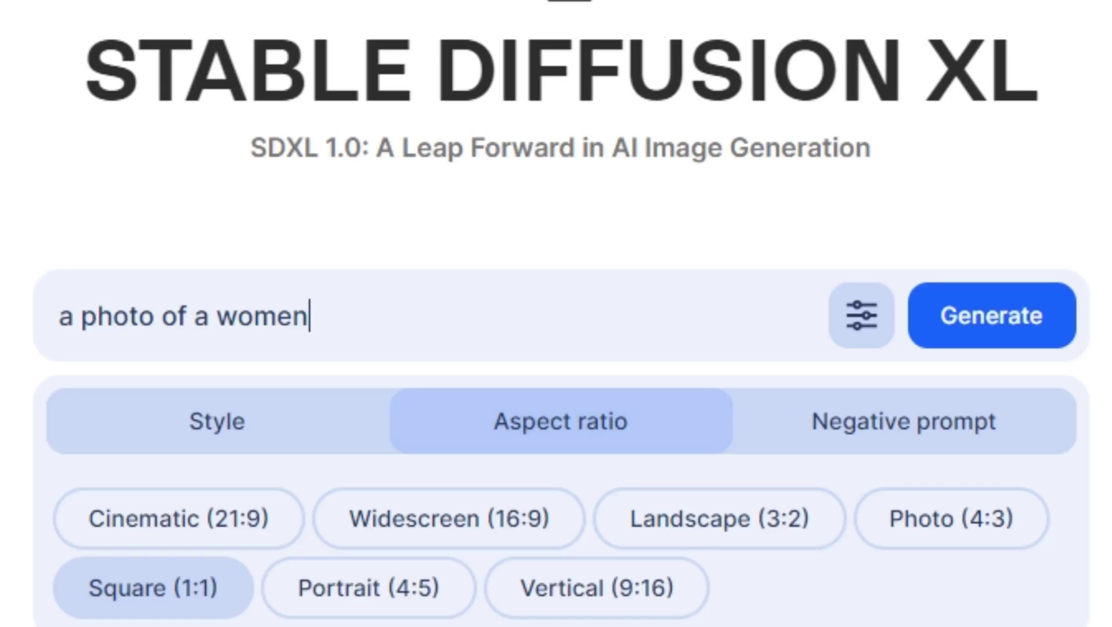
# - Check the style options, set the aspect ratio to Landscape (3:2) and open the negative prompt settings
pyautogui.click(237, 396)
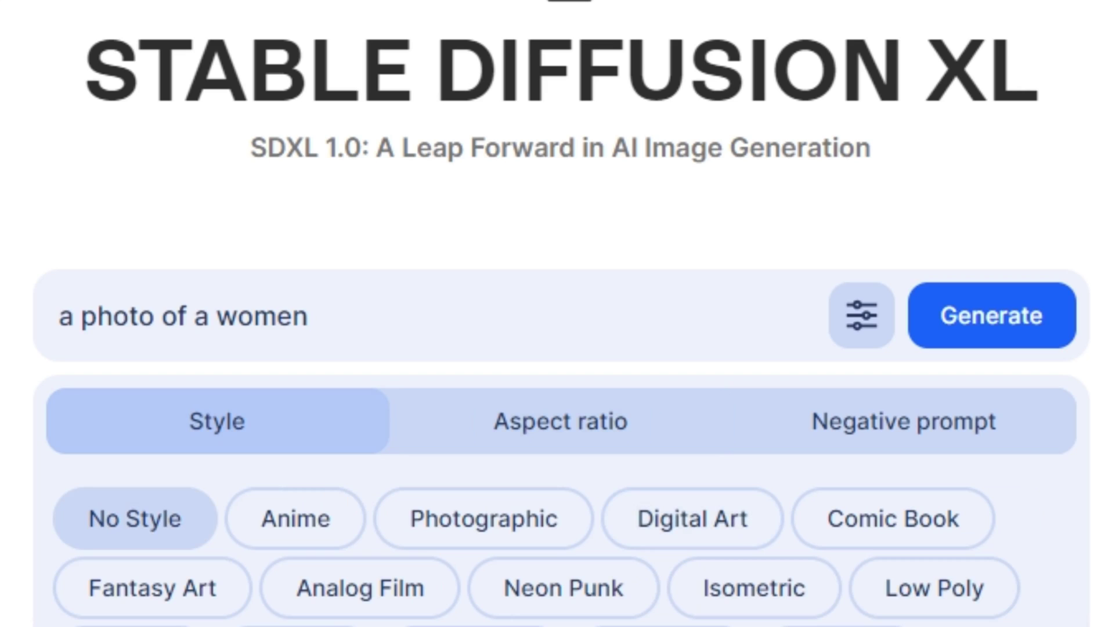
pyautogui.click(561, 421)
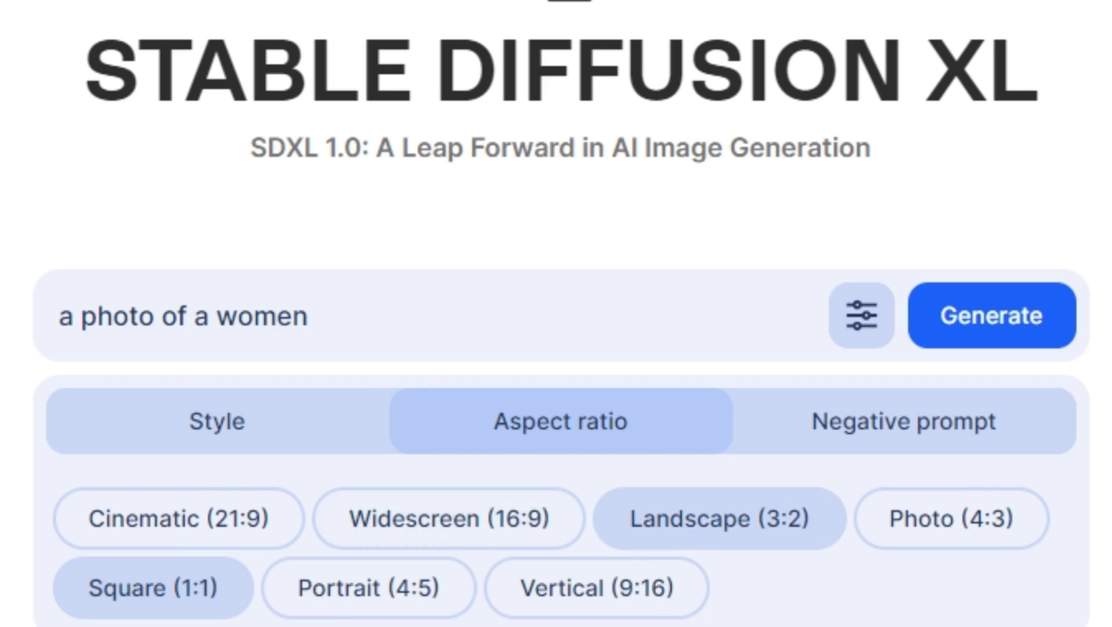
pyautogui.click(719, 518)
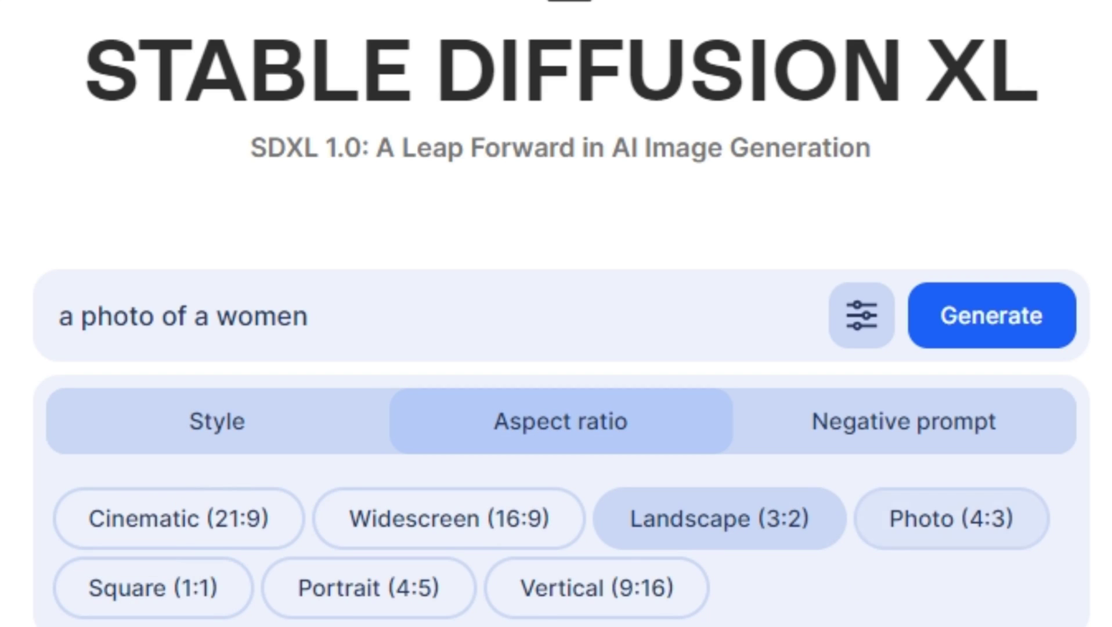
pyautogui.click(903, 420)
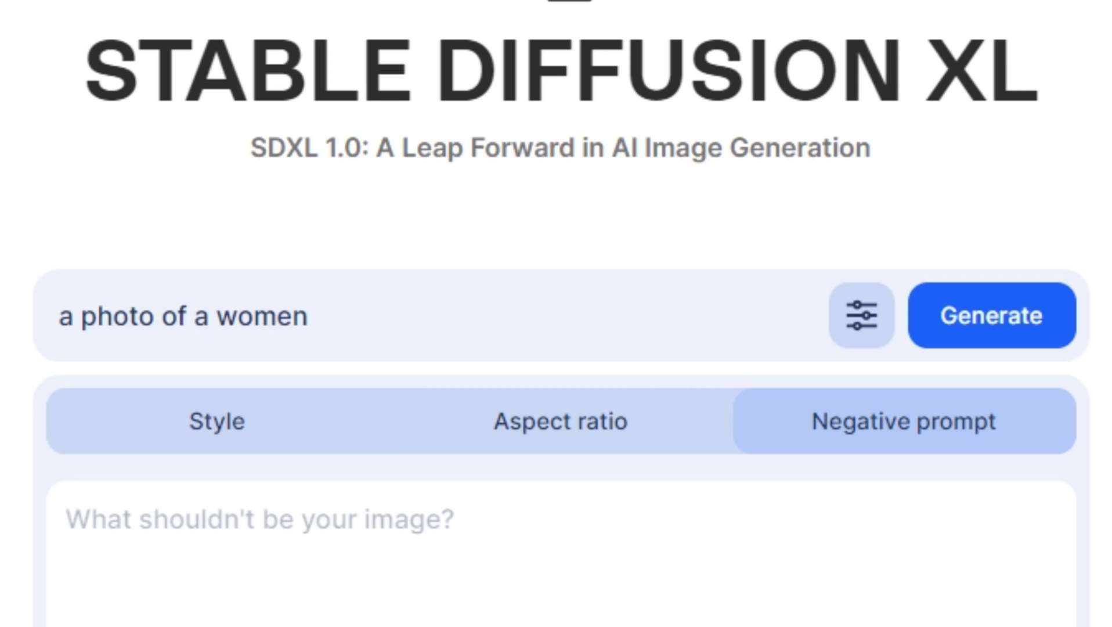
# - Enter "extra legs , extra hands , ugly face" as the negative prompt for the photo of a women
pyautogui.click(68, 518)
pyautogui.write('extra legs , extra ham')
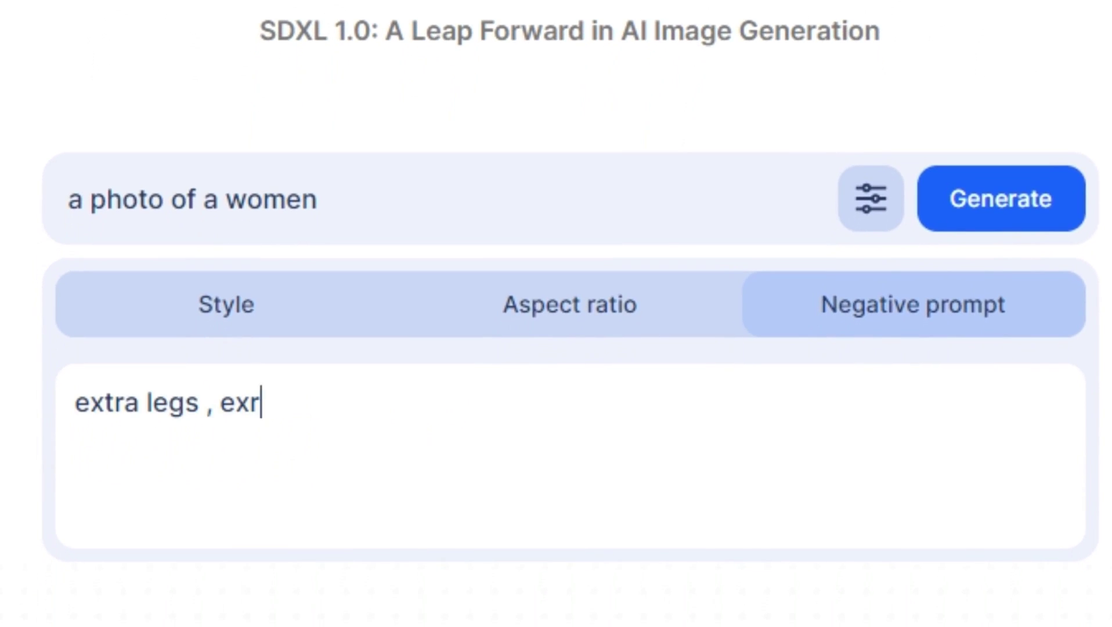
pyautogui.press('BackSpace')
pyautogui.write('nds , ugly face')
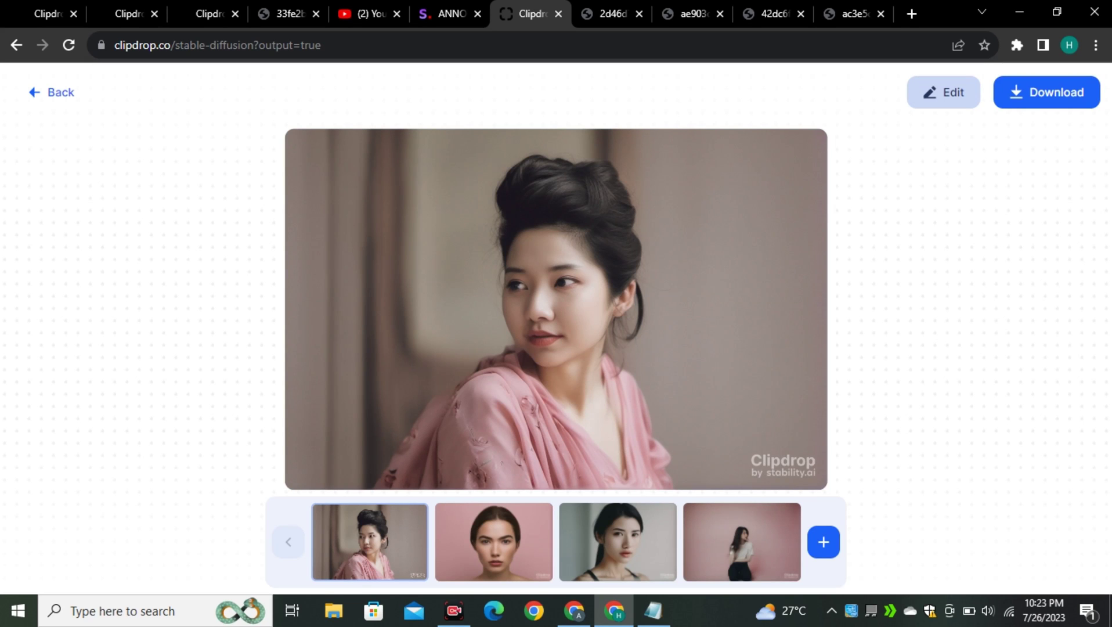
# - View the generated portrait of the woman in pink at full size and examine her face and hair in close-up
pyautogui.rightClick(574, 242)
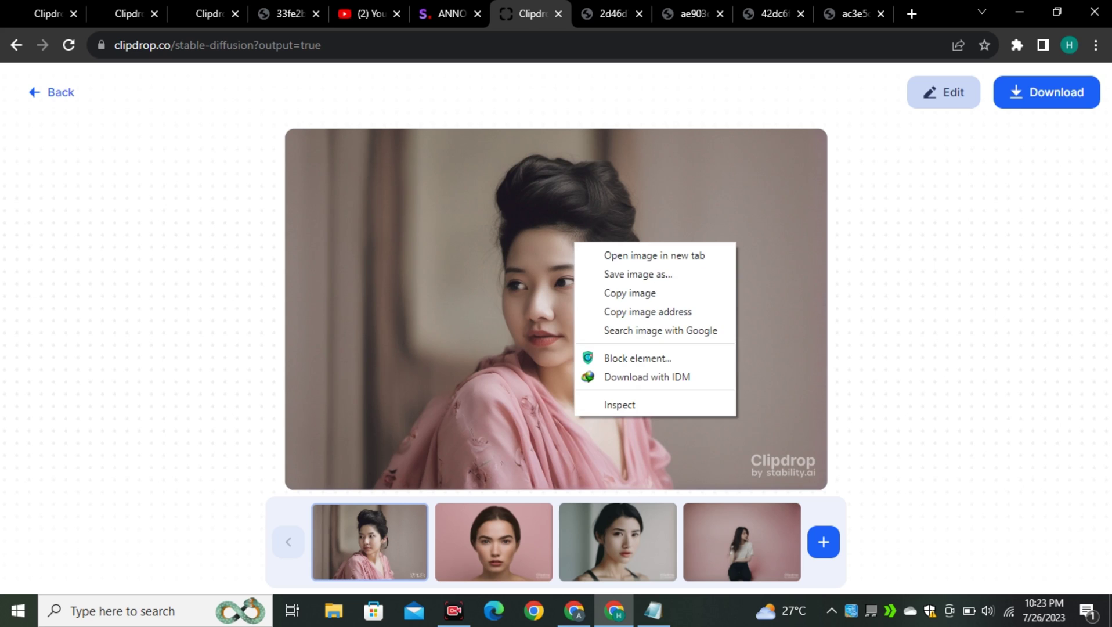
pyautogui.press('Escape')
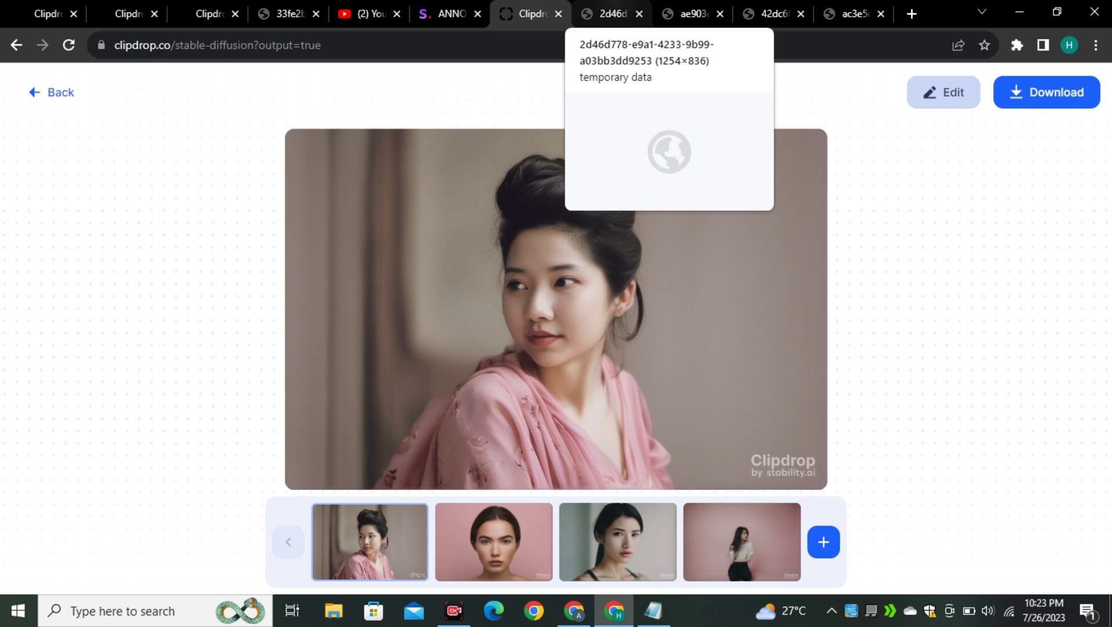
pyautogui.click(609, 14)
pyautogui.click(603, 317)
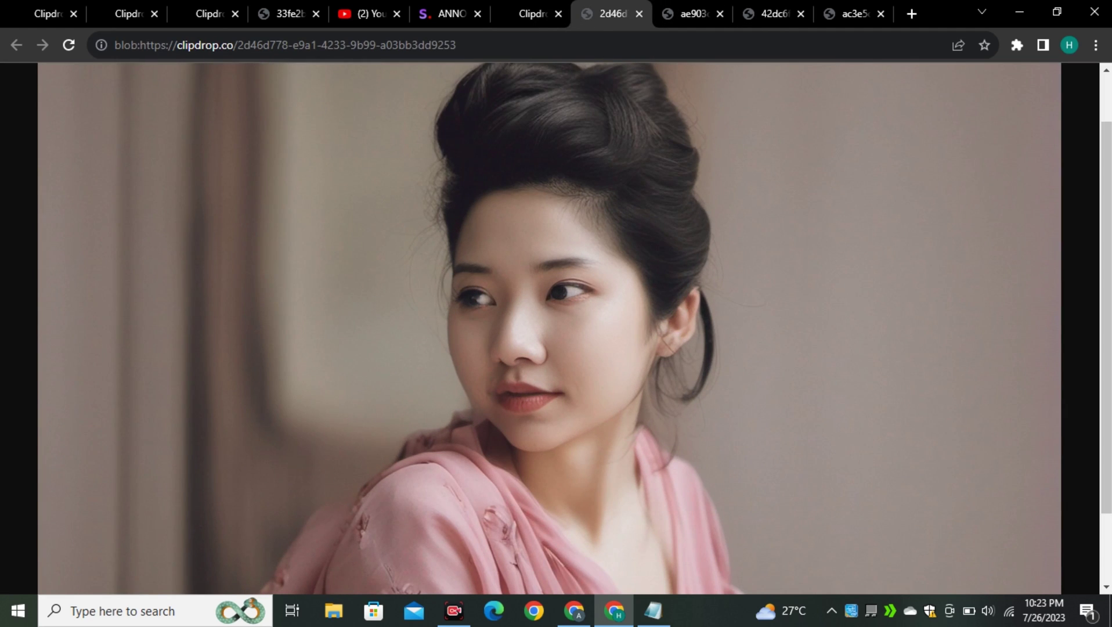
pyautogui.click(604, 316)
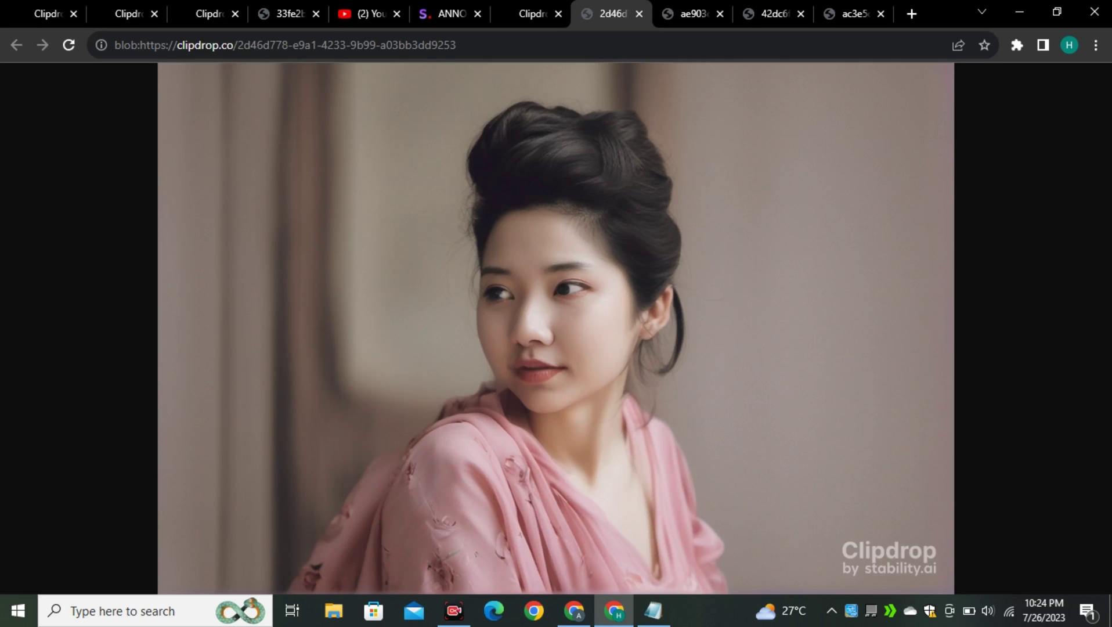
pyautogui.click(604, 232)
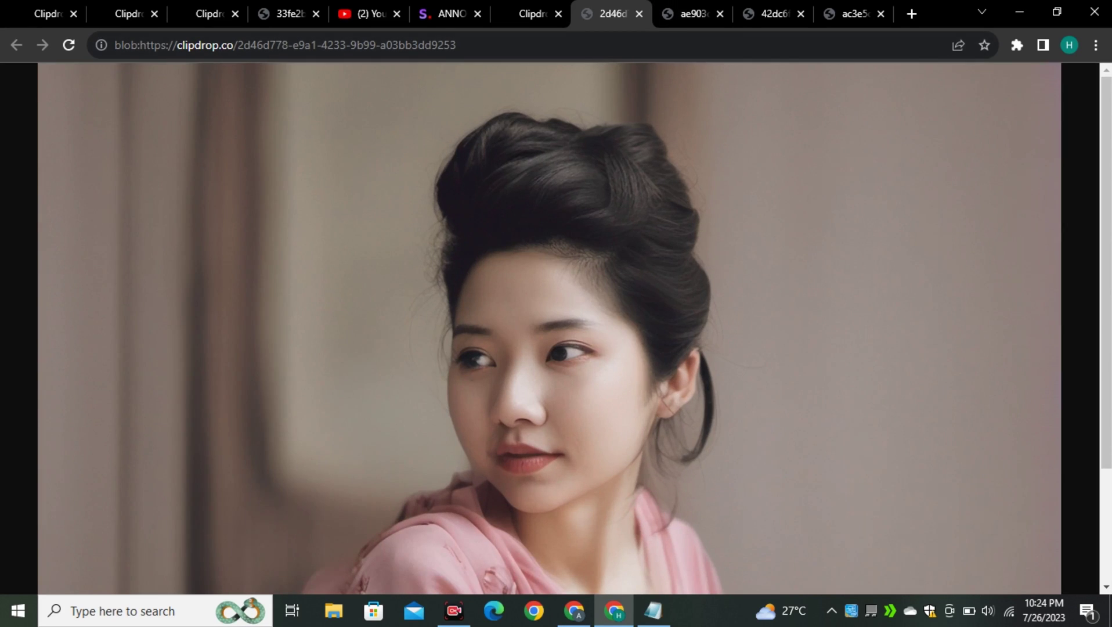
pyautogui.scroll(-1, 604, 232)
pyautogui.scroll(-1, 556, 329)
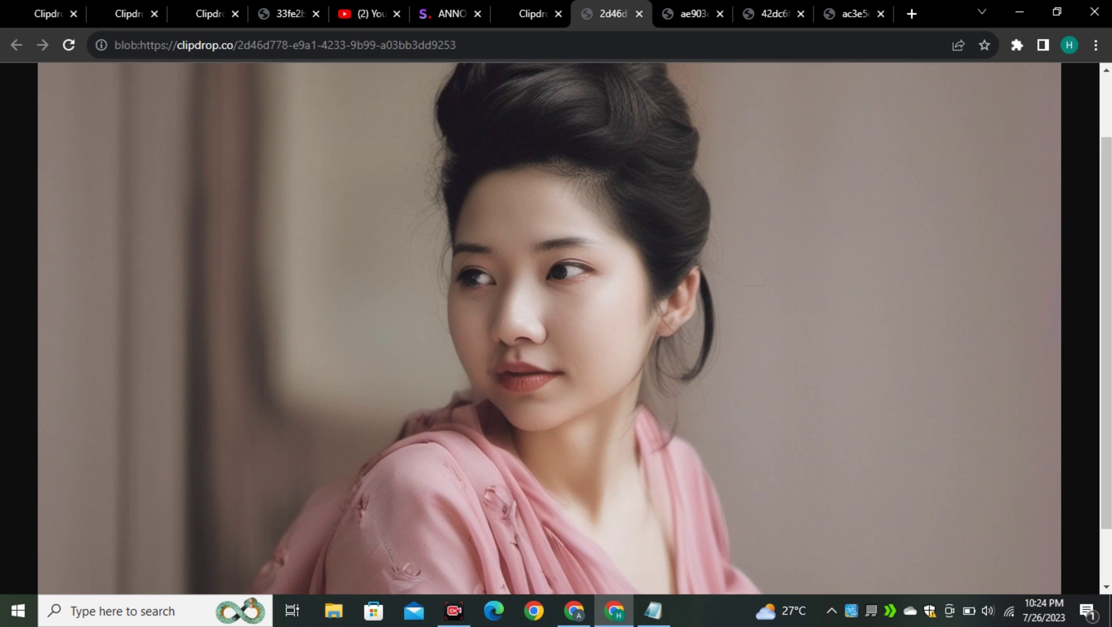
pyautogui.click(604, 317)
pyautogui.click(604, 290)
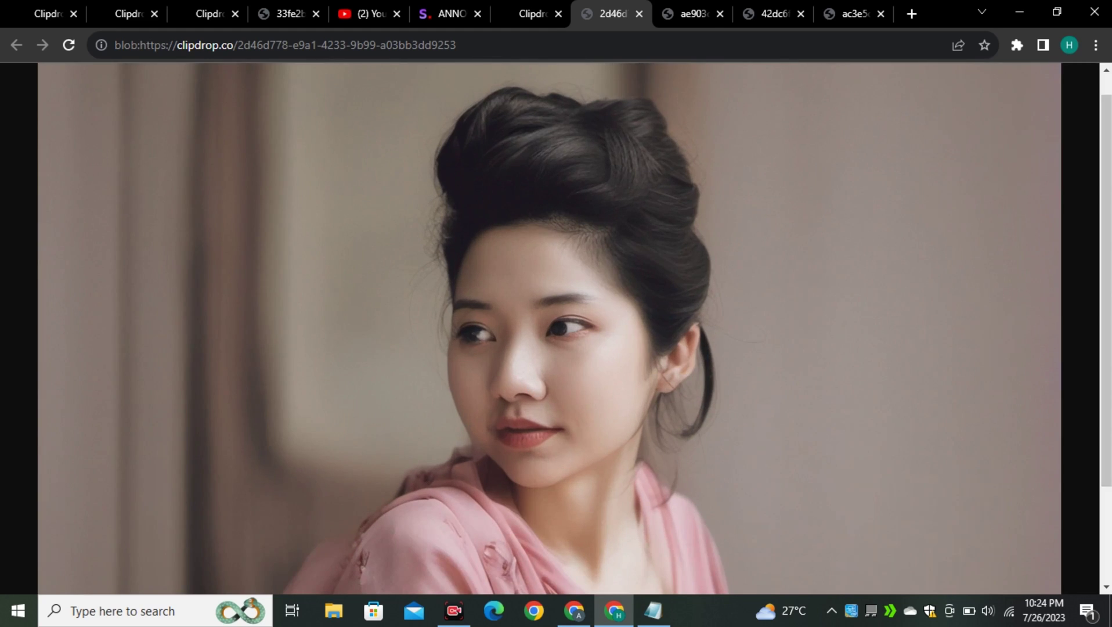
# - View the full-size portrait of the woman facing forward against a pink background and examine her facial details in close-up
pyautogui.hotkey('ctrl', 'Tab')
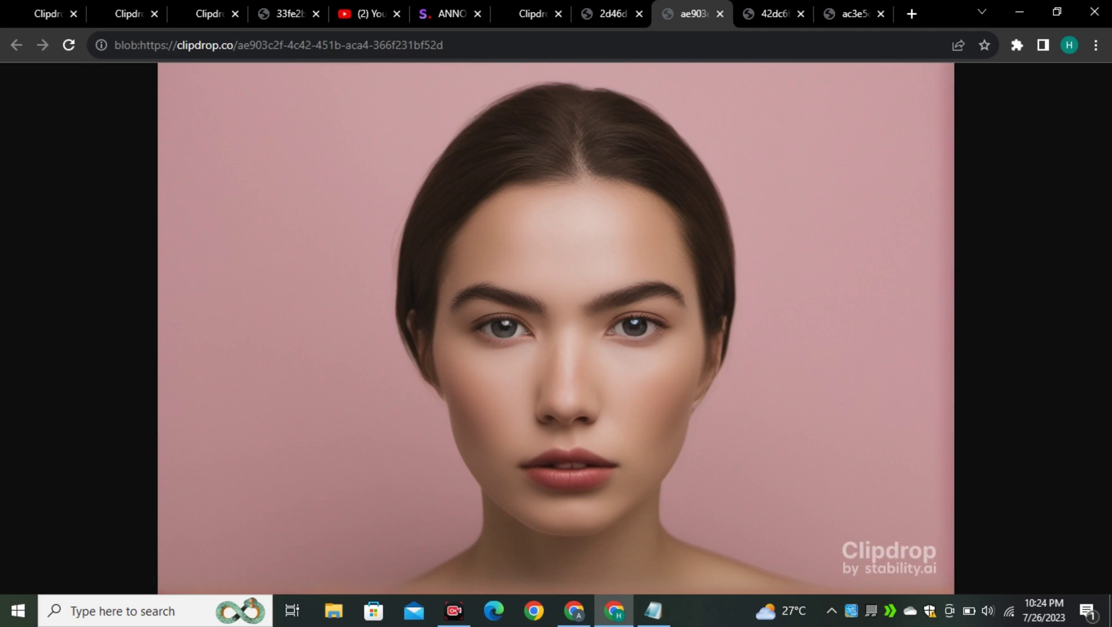
pyautogui.click(604, 406)
pyautogui.scroll(1, 555, 328)
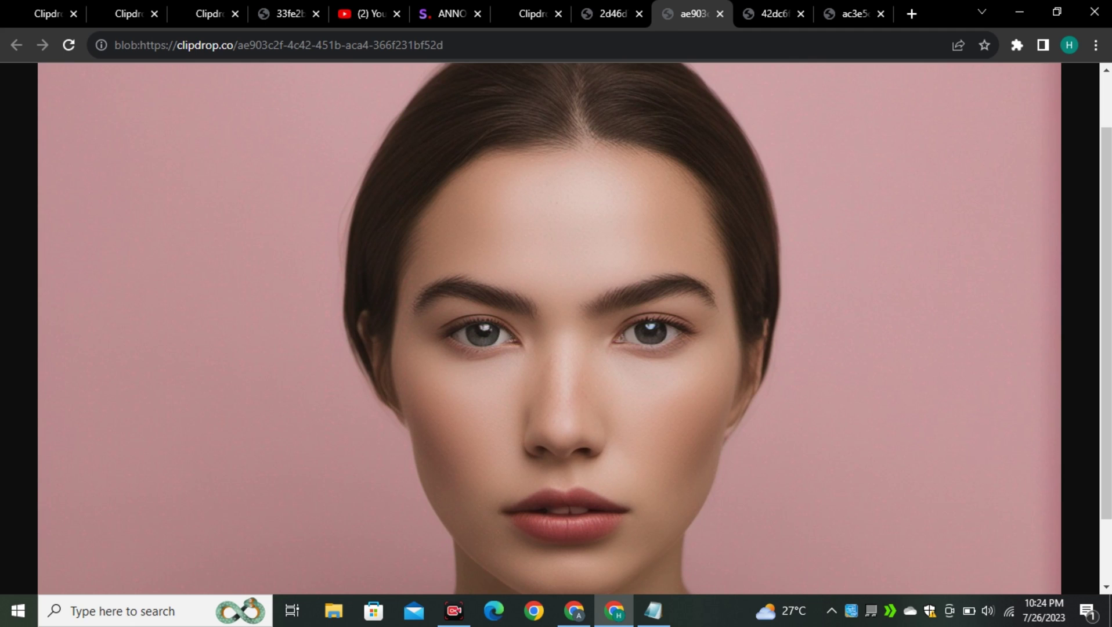
pyautogui.click(556, 328)
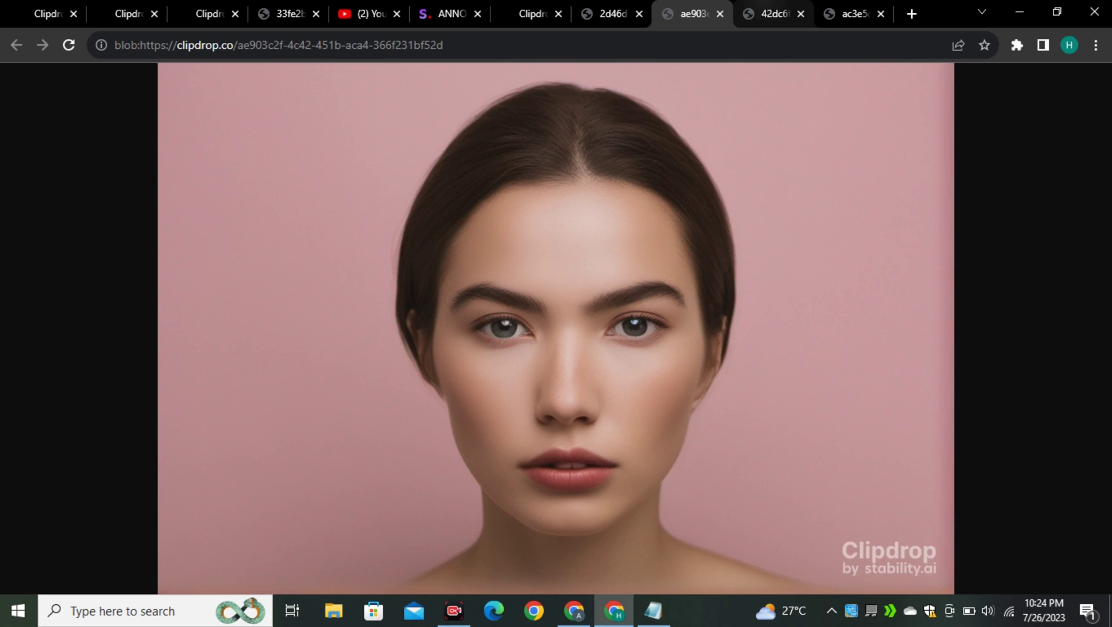
# - Inspect the full-size portrait of the black-haired woman against the grey background and recheck the pink-background portrait in close-up
pyautogui.click(765, 13)
pyautogui.click(555, 293)
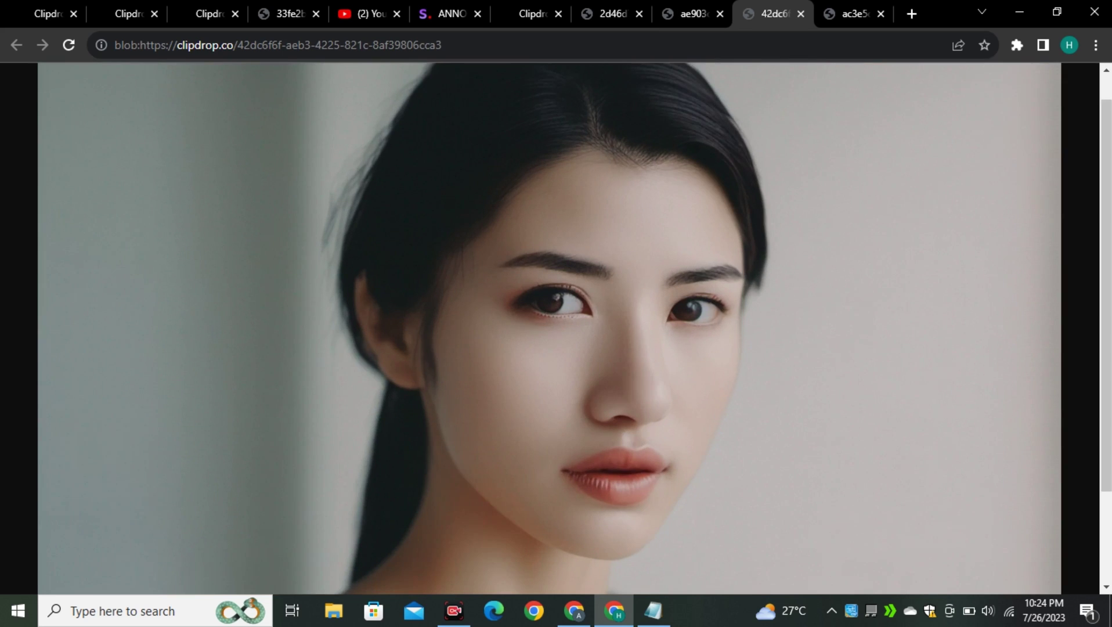
pyautogui.click(555, 293)
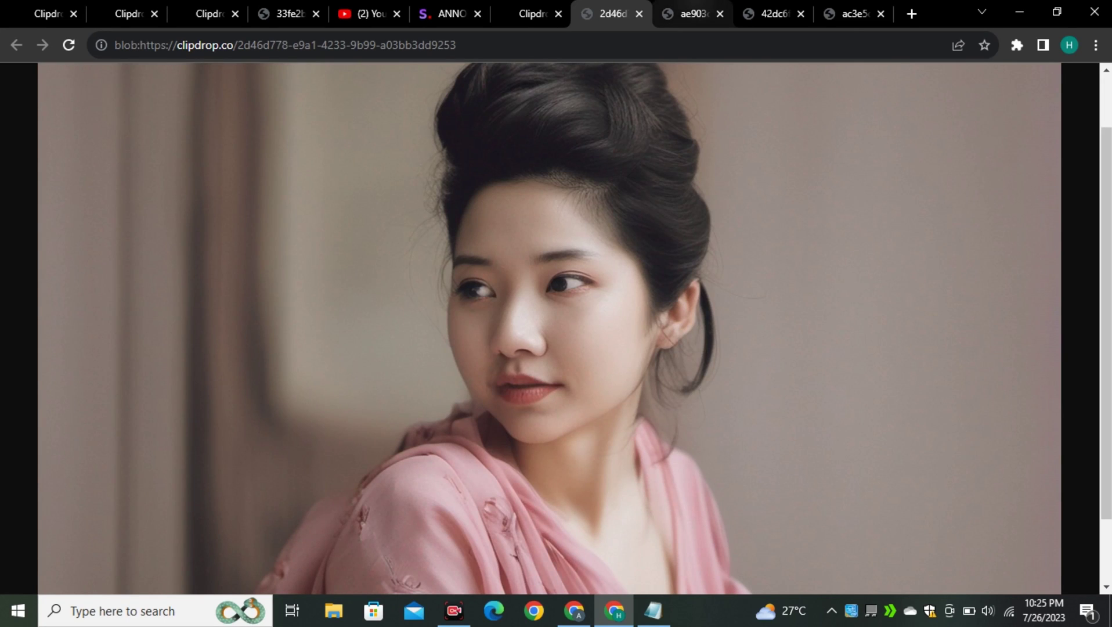
pyautogui.click(690, 13)
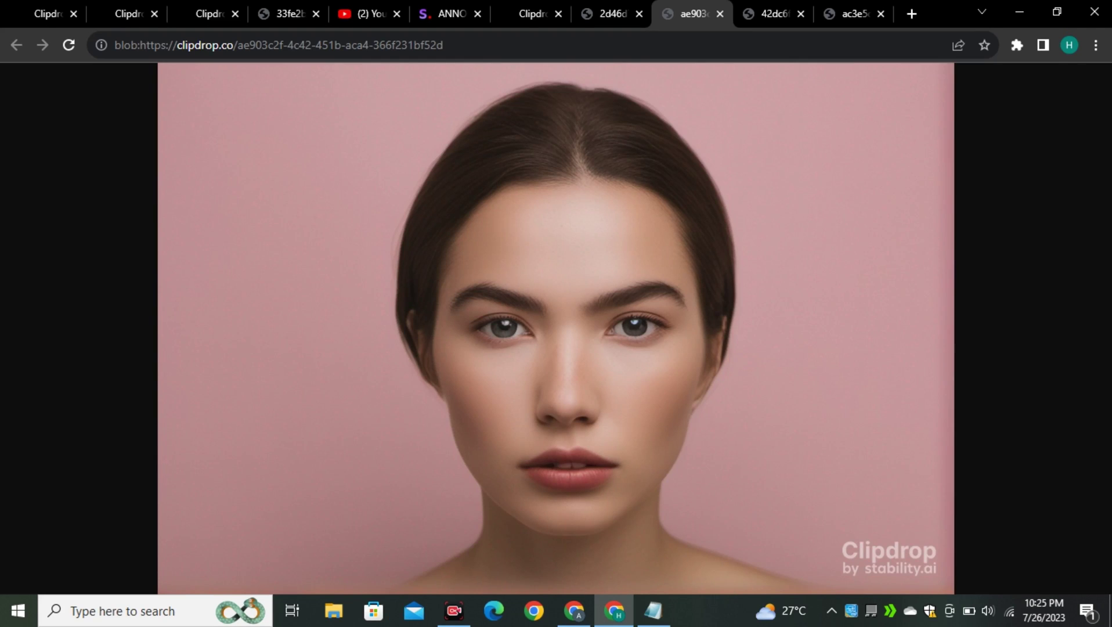
pyautogui.click(557, 232)
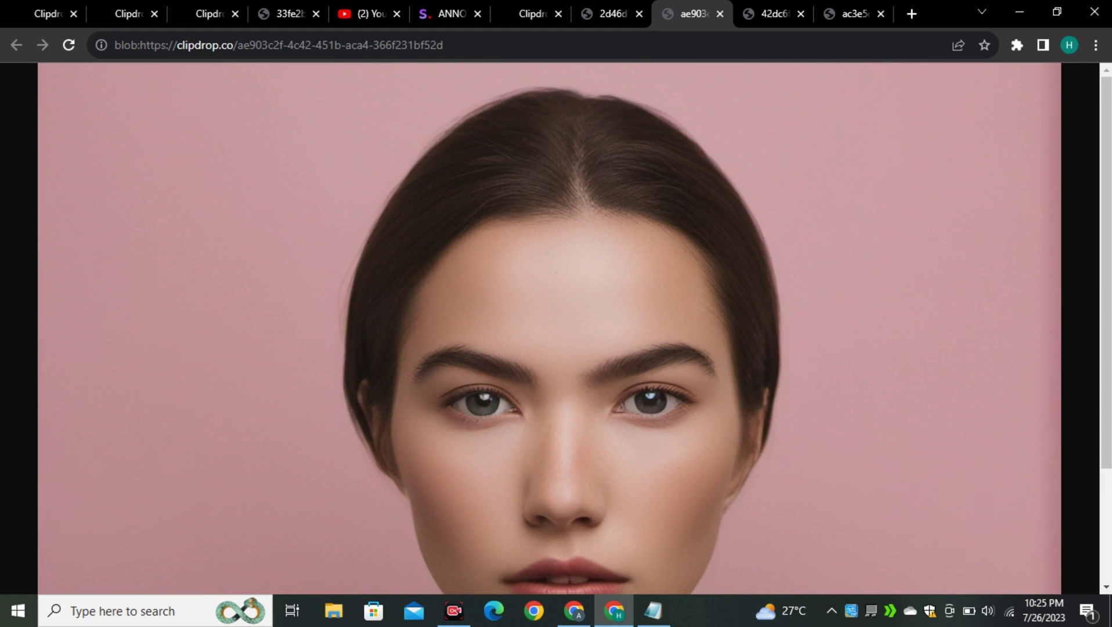
pyautogui.click(554, 269)
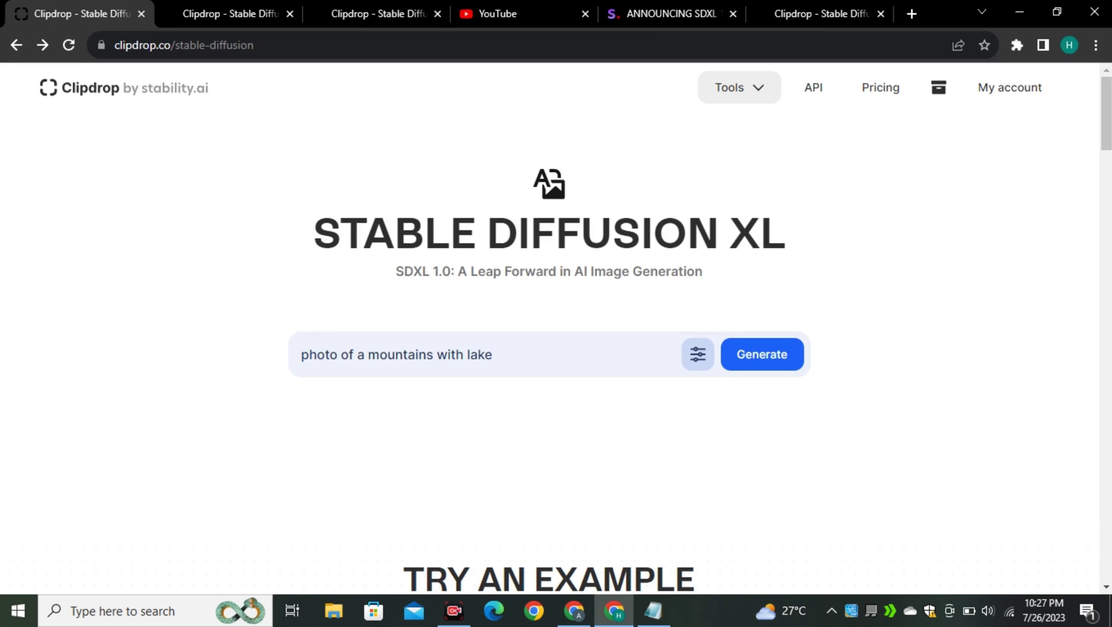
# - Set the aspect ratio to Cinematic (21:9) for the prompt "photo of a mountains with lake" and generate the images
pyautogui.moveTo(493, 354); pyautogui.dragTo(301, 354)
pyautogui.click(301, 354)
pyautogui.click(697, 354)
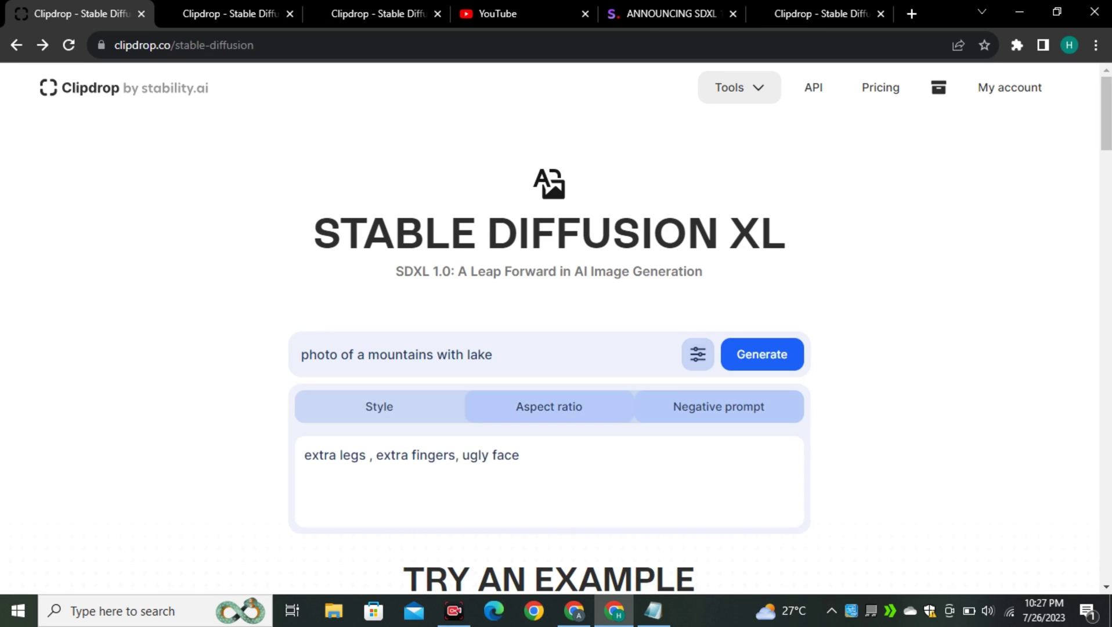
pyautogui.click(549, 407)
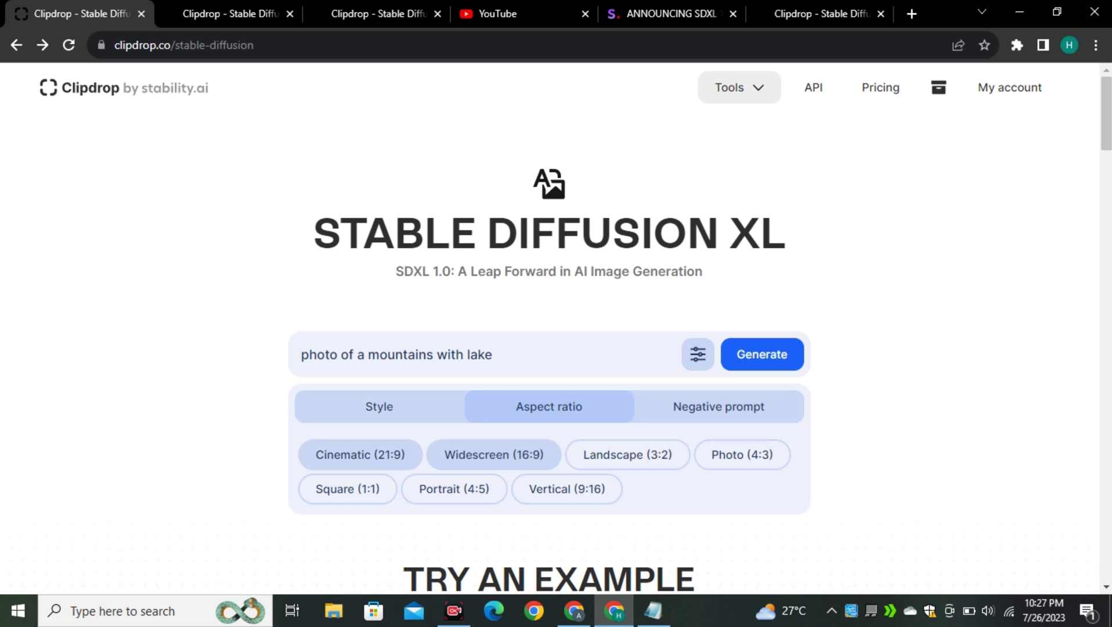
pyautogui.click(360, 455)
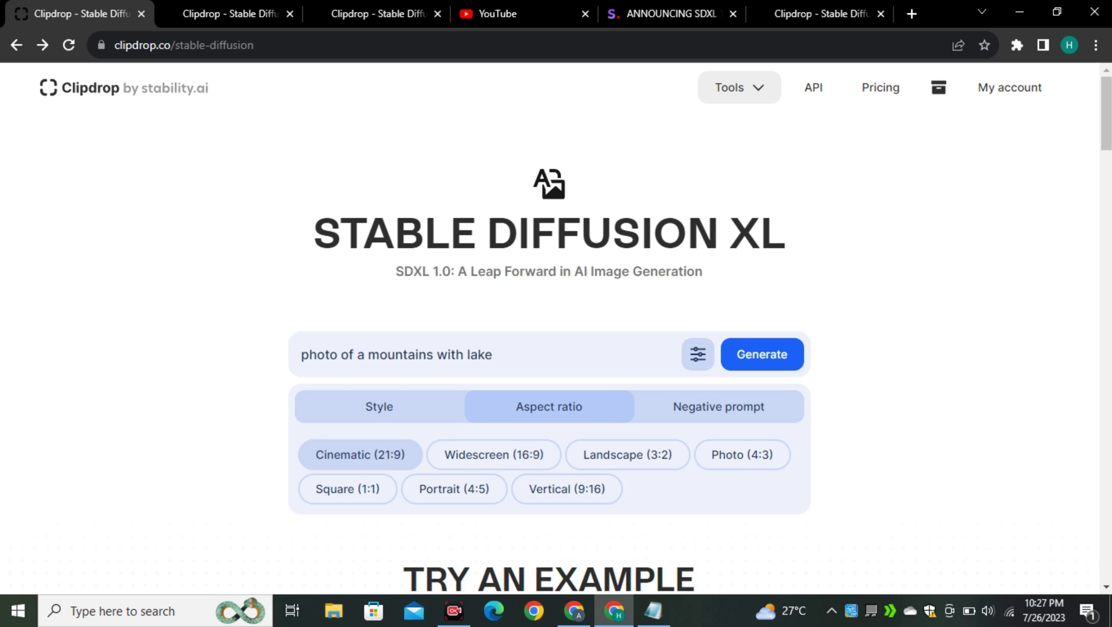
pyautogui.click(762, 354)
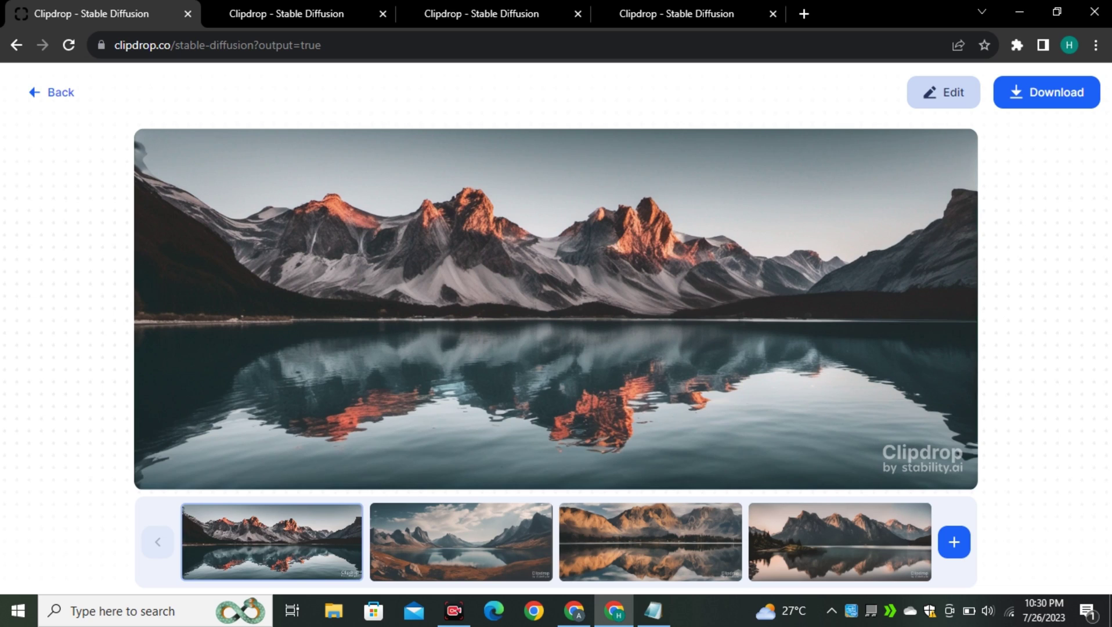
# - Review the generated mountain lake images one by one and return to the third one with the orange-lit peaks
pyautogui.press('Right')
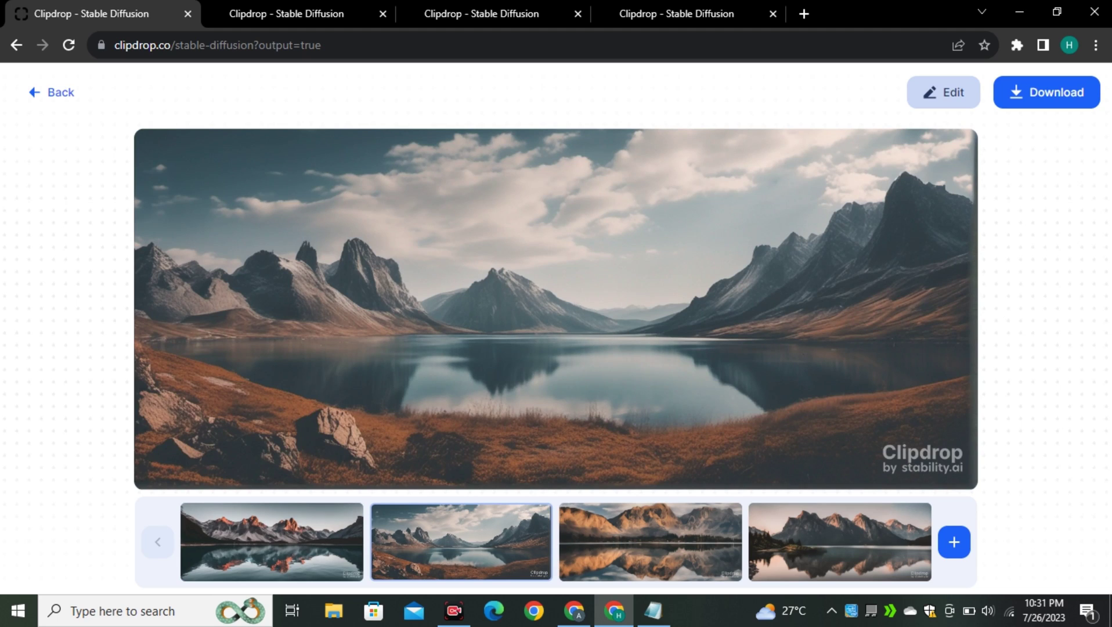
pyautogui.press('Right')
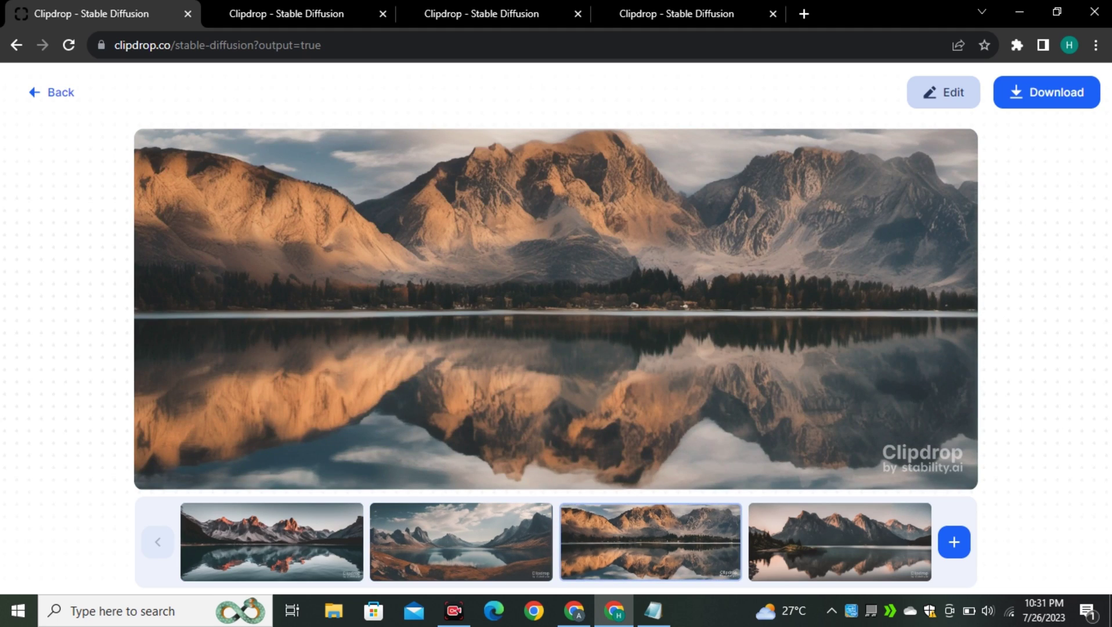
pyautogui.press('Right')
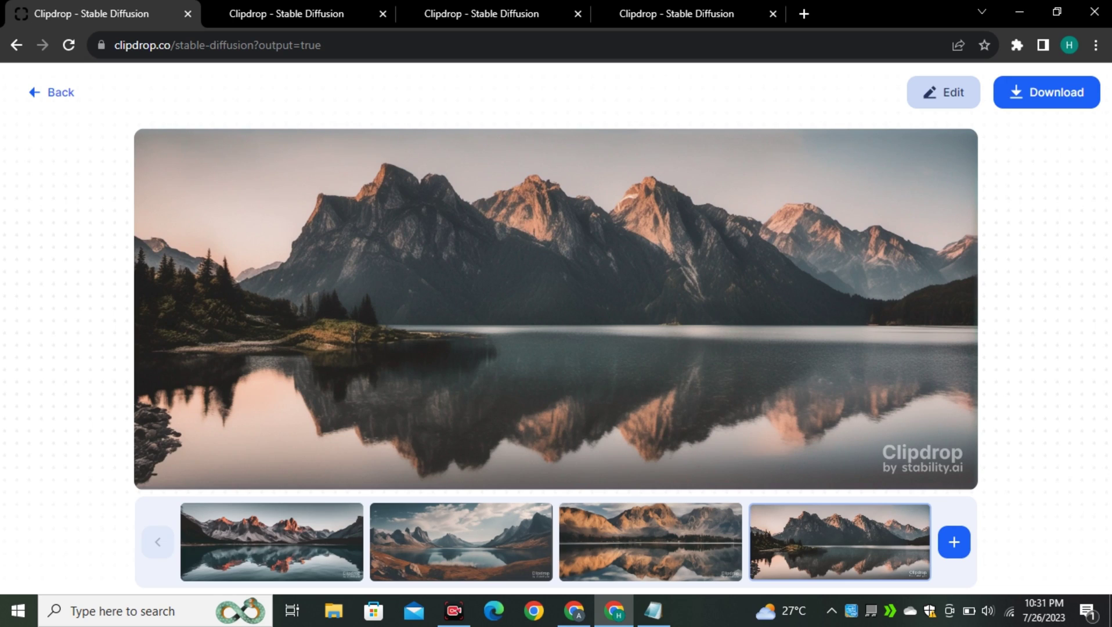
pyautogui.click(650, 541)
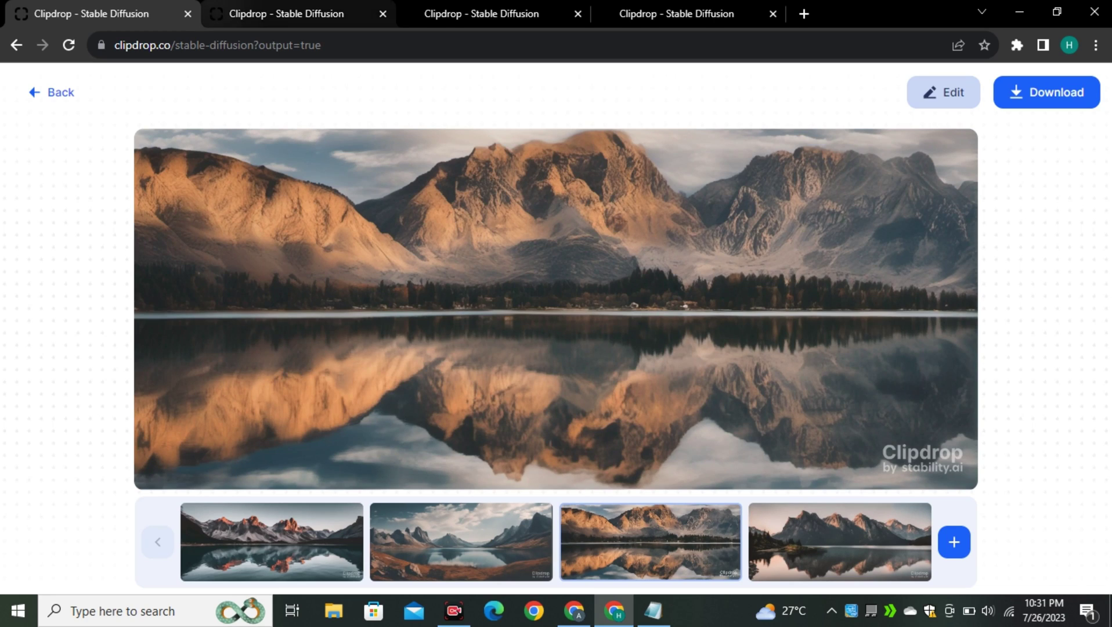
# - Open the generated hand images and compare all four, examining how accurately the fingers are rendered
pyautogui.click(256, 9)
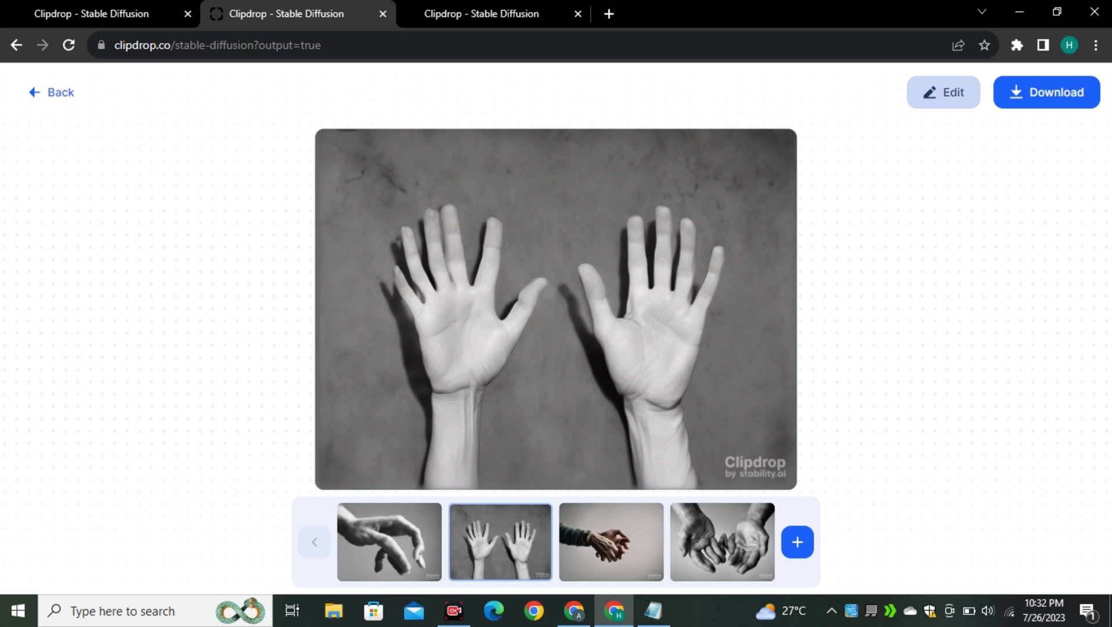
pyautogui.click(389, 541)
pyautogui.press('Right')
pyautogui.press('Right')
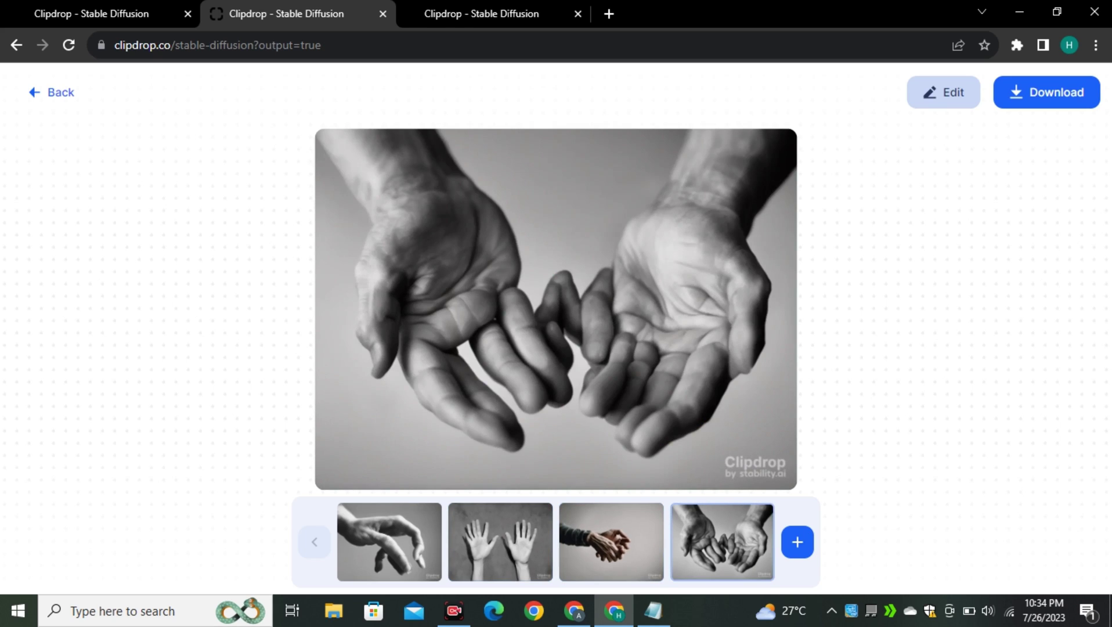
pyautogui.click(722, 541)
pyautogui.click(389, 541)
pyautogui.click(501, 541)
pyautogui.click(611, 541)
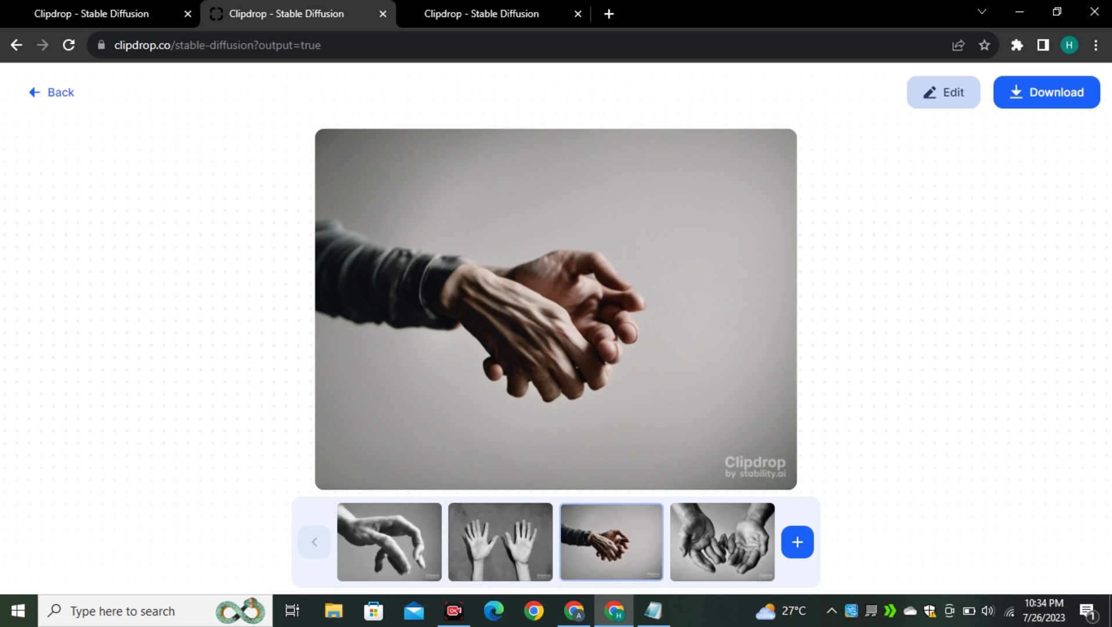
pyautogui.click(501, 540)
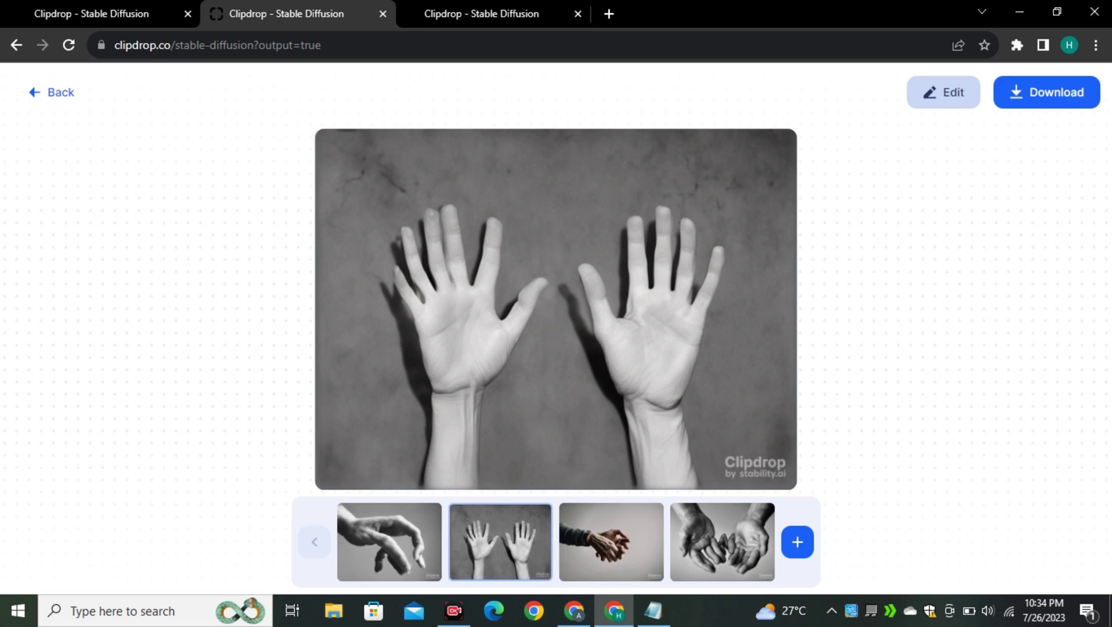
# - Open the generated images of the word "Office" and compare the spelling and lettering across all four
pyautogui.hotkey('ctrl', 'Tab')
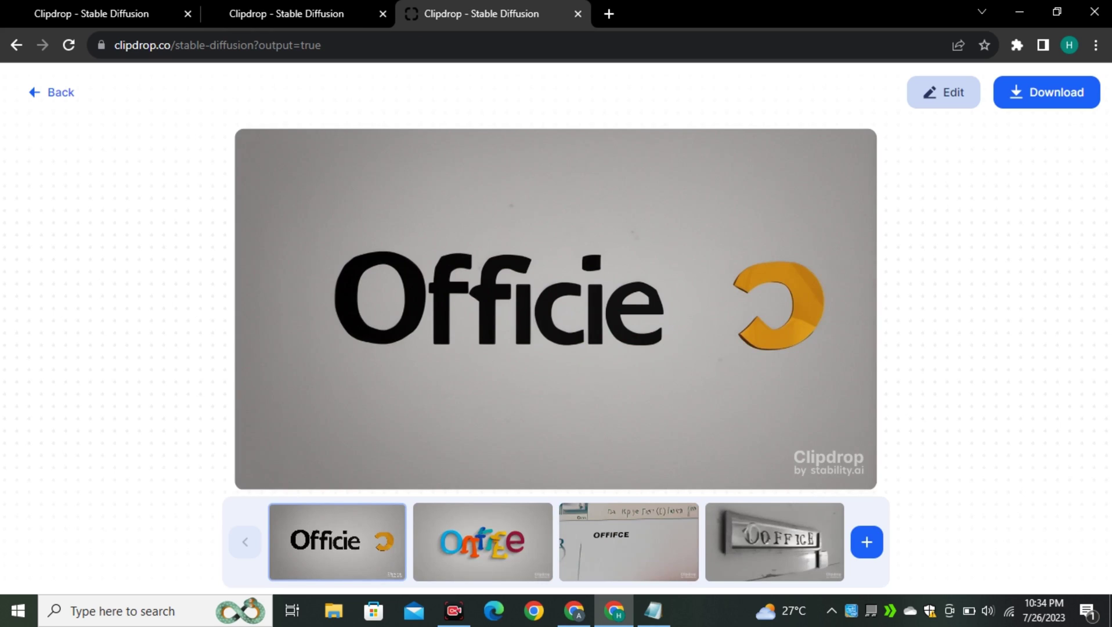
pyautogui.click(482, 541)
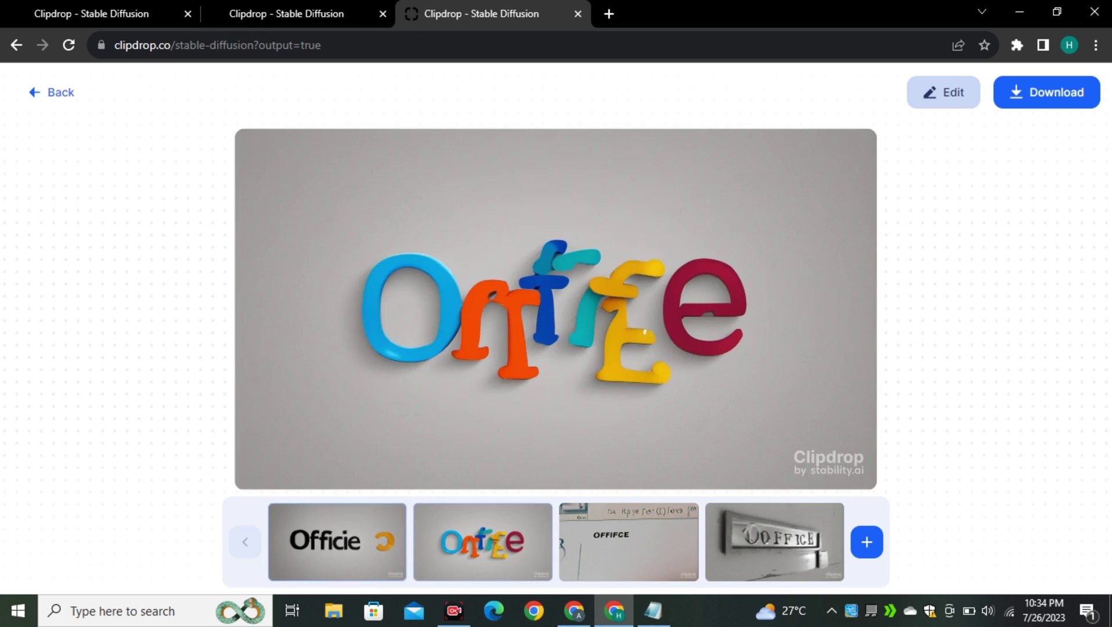
pyautogui.click(628, 541)
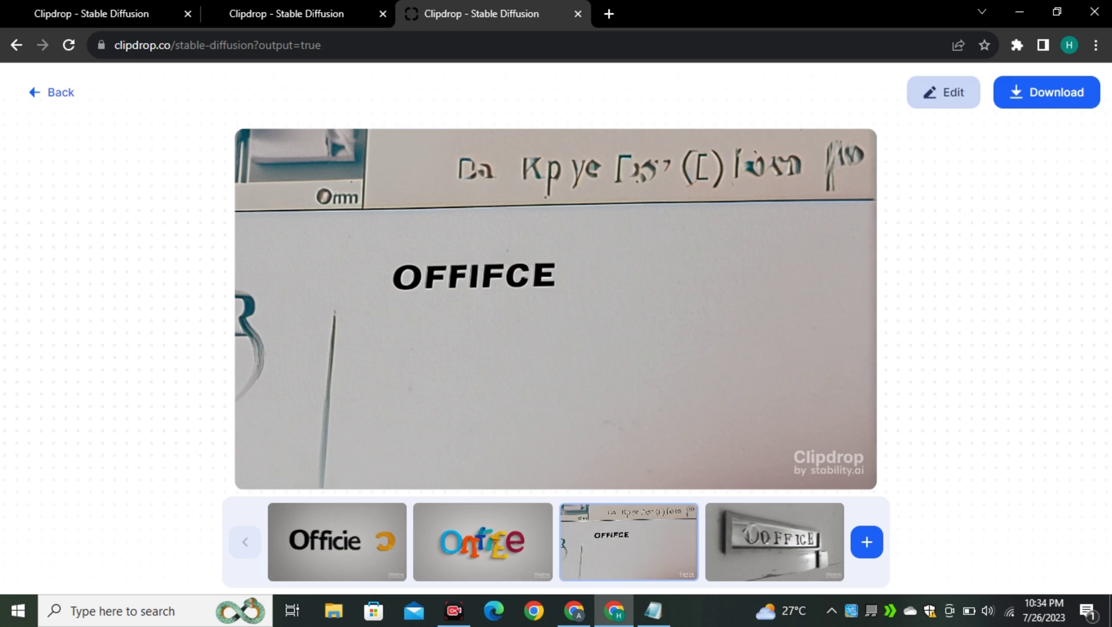
pyautogui.click(336, 541)
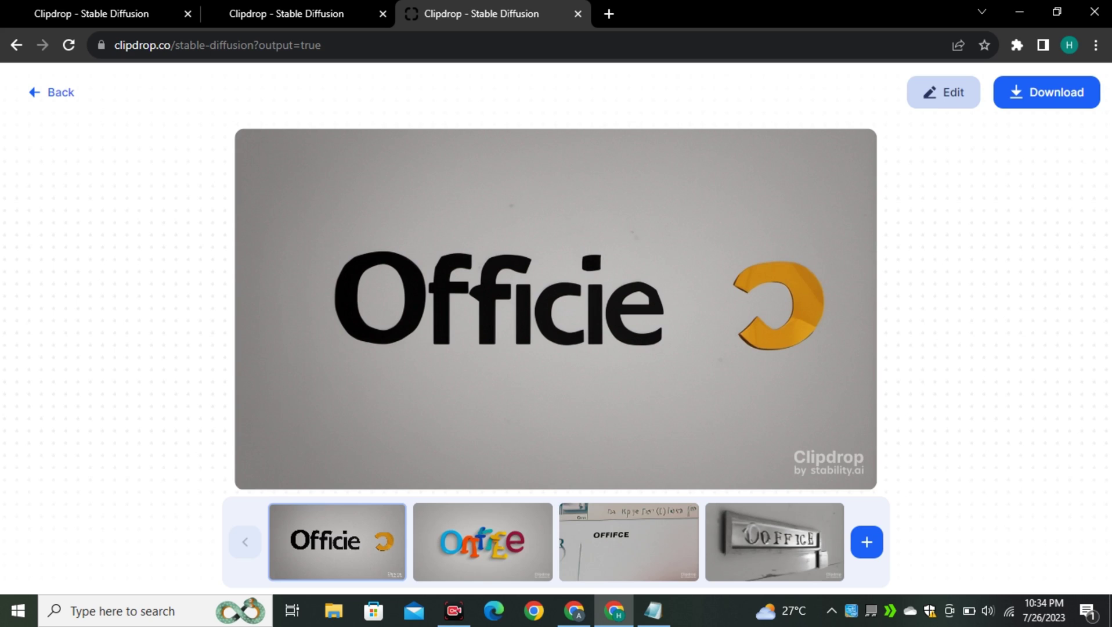
pyautogui.click(483, 541)
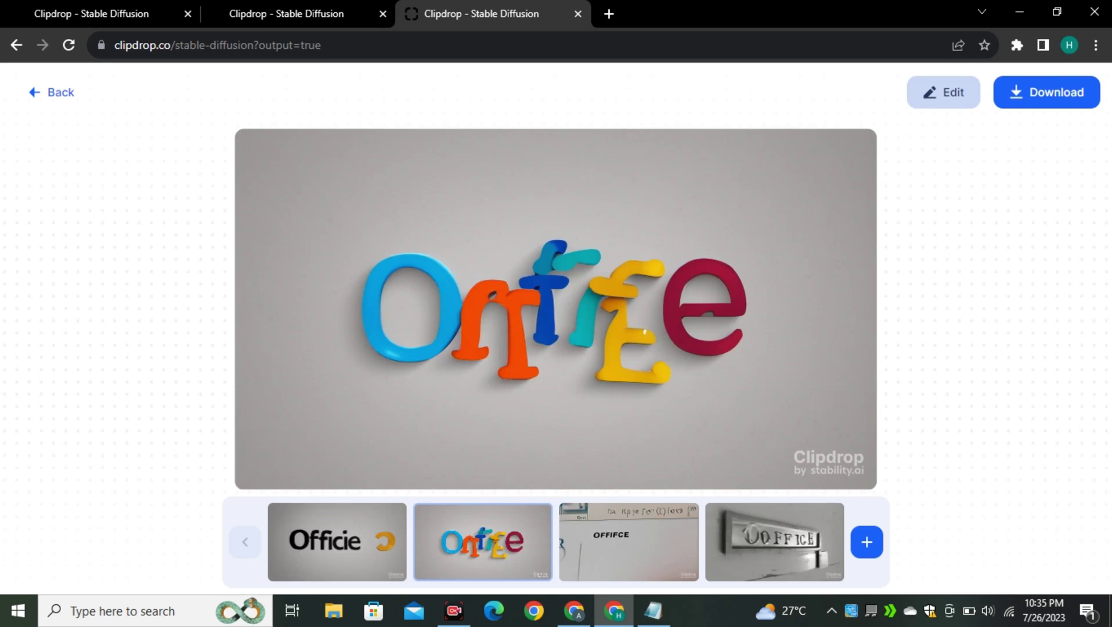
pyautogui.click(629, 542)
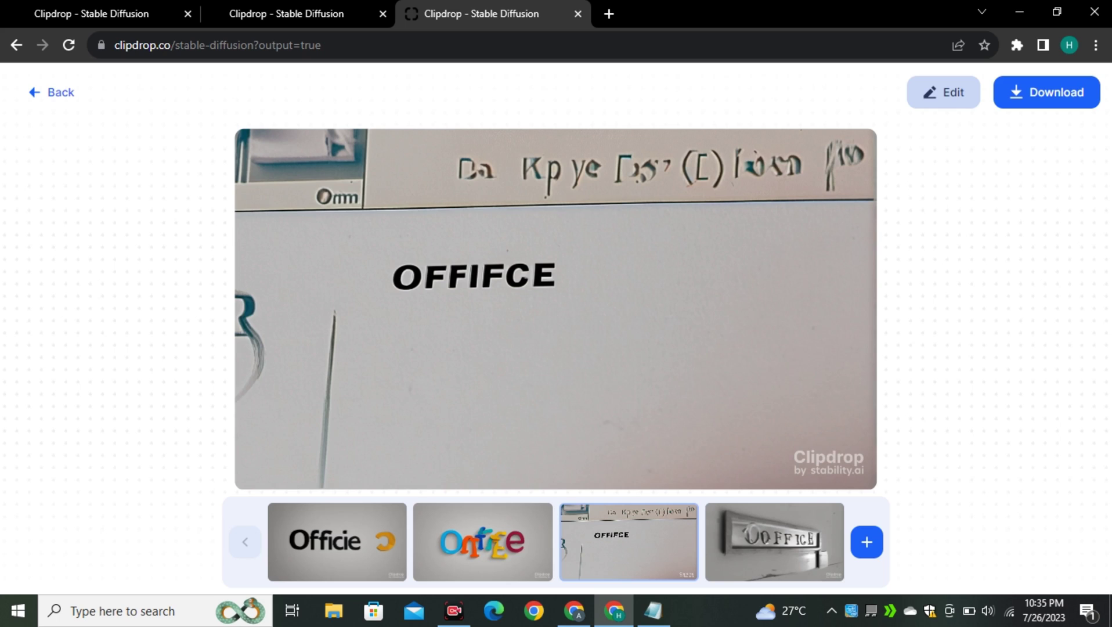
pyautogui.press('Right')
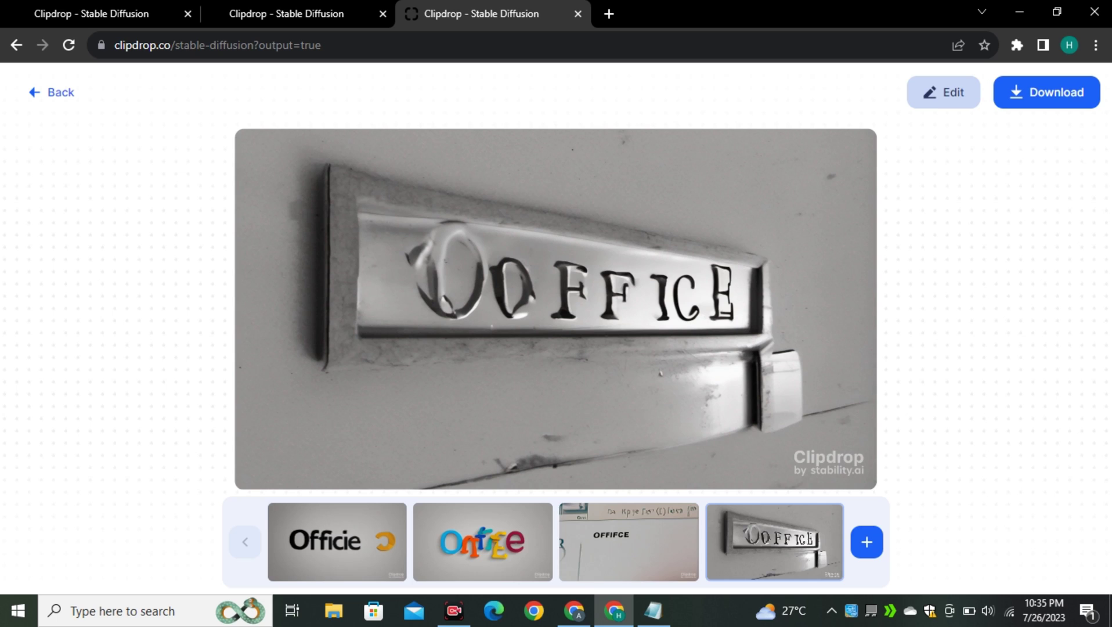
# - Return to the mountain lake results and browse them again, ending on the fourth image
pyautogui.hotkey('ctrl', 'Tab')
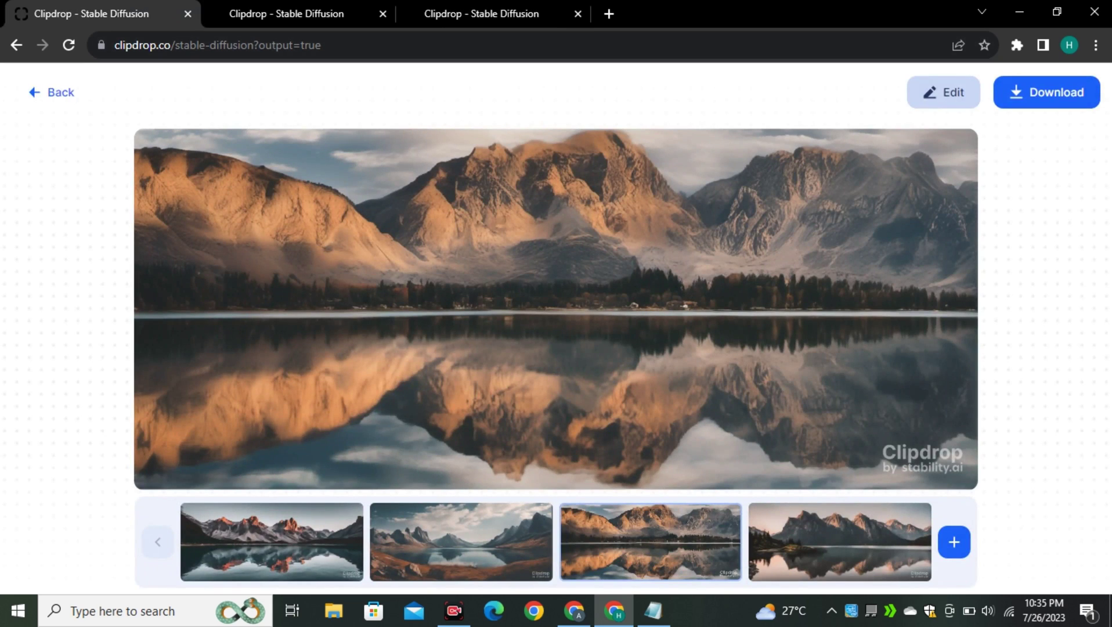
pyautogui.press('Left')
pyautogui.press('Right')
pyautogui.press('Right')
pyautogui.press('Right')
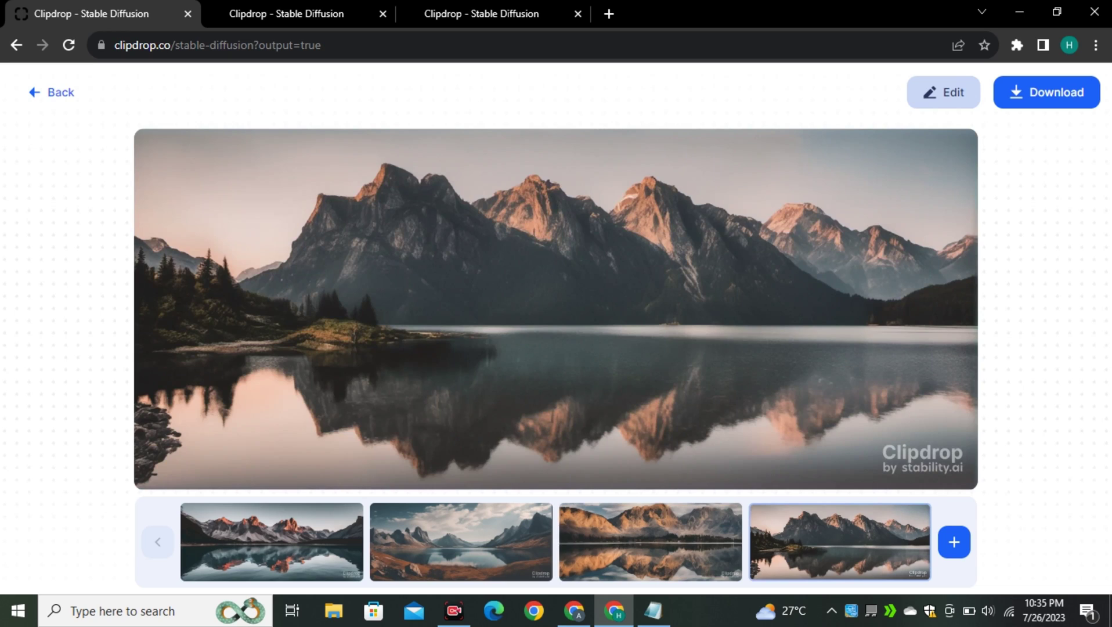